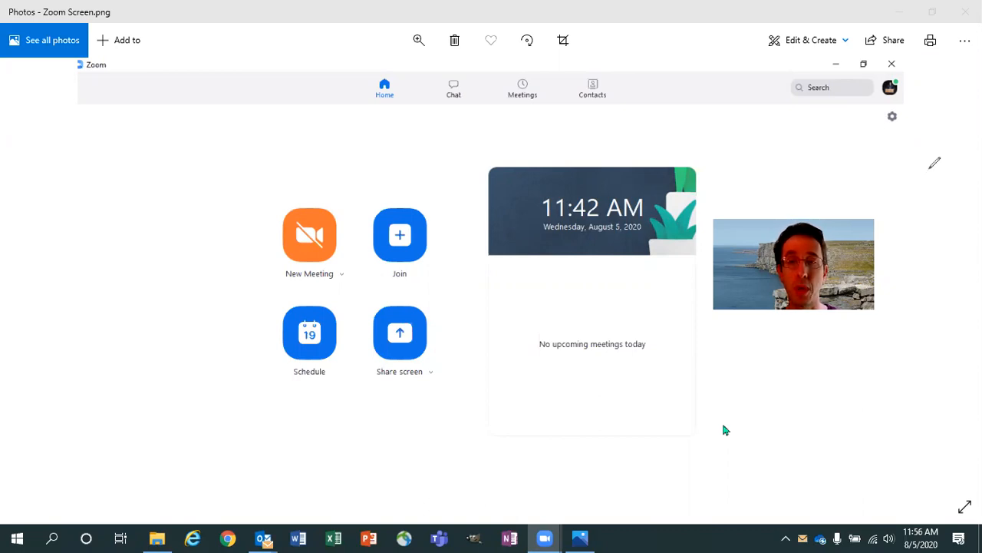
Step: Mark the Zoom screenshot with a red arrow and a circle around Schedule, then close Photos
mouse_move(562, 440)
mouse_down()
mouse_move(542, 509)
mouse_move(561, 495)
mouse_up()
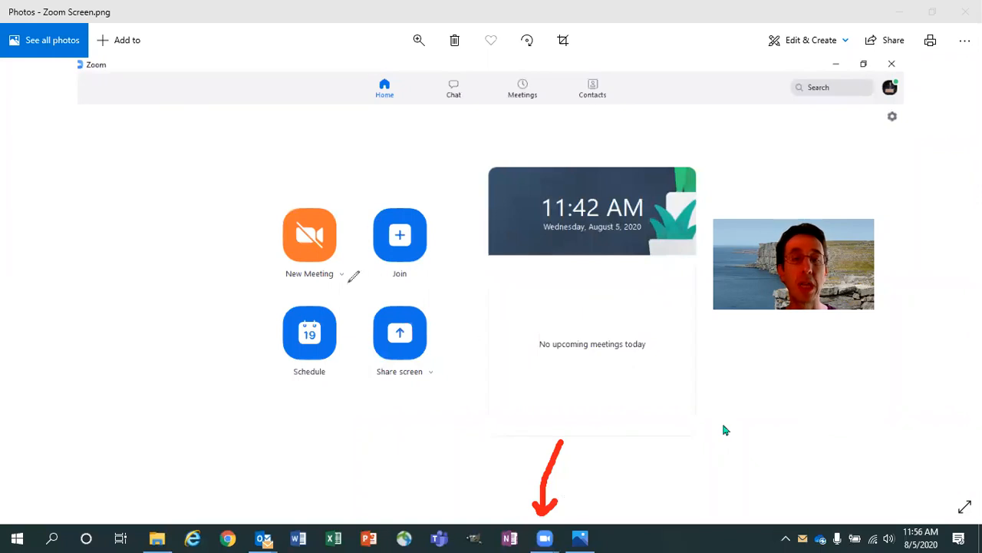
mouse_move(343, 299)
mouse_down()
mouse_move(312, 285)
mouse_move(270, 308)
mouse_move(275, 380)
mouse_move(338, 384)
mouse_move(360, 337)
mouse_move(338, 294)
mouse_up()
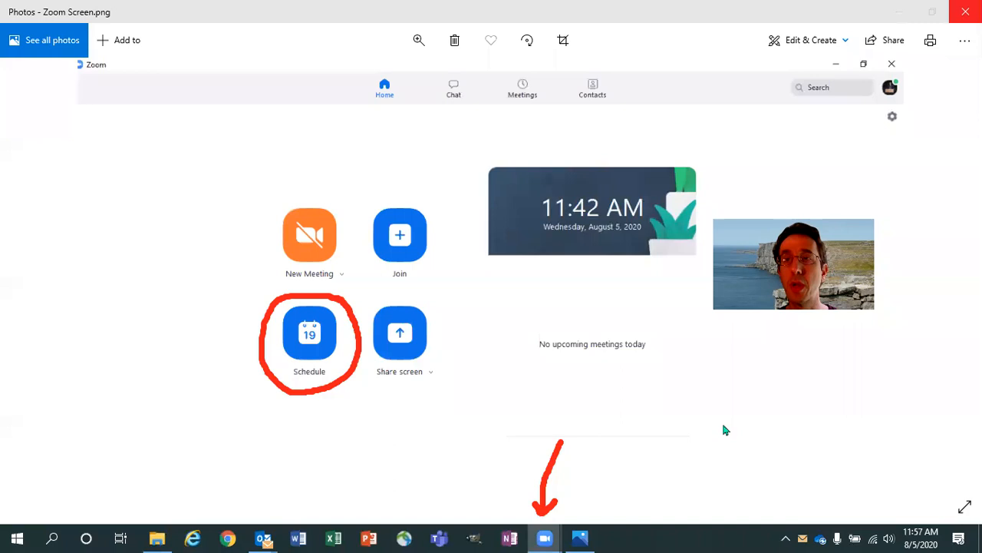
click(966, 12)
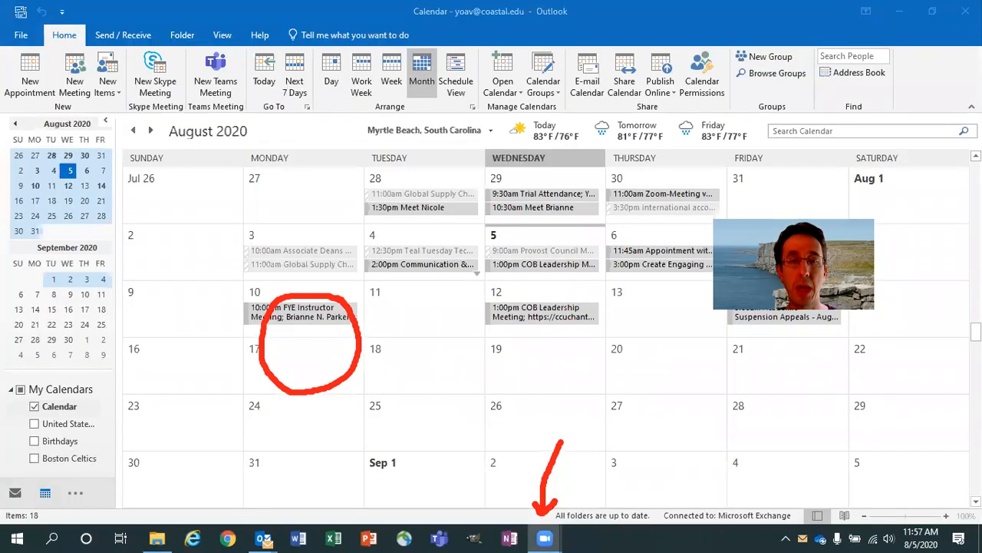
Step: Start a Zoom Schedule Meeting, erase the red annotations, and move the window left over the calendar
click(345, 304)
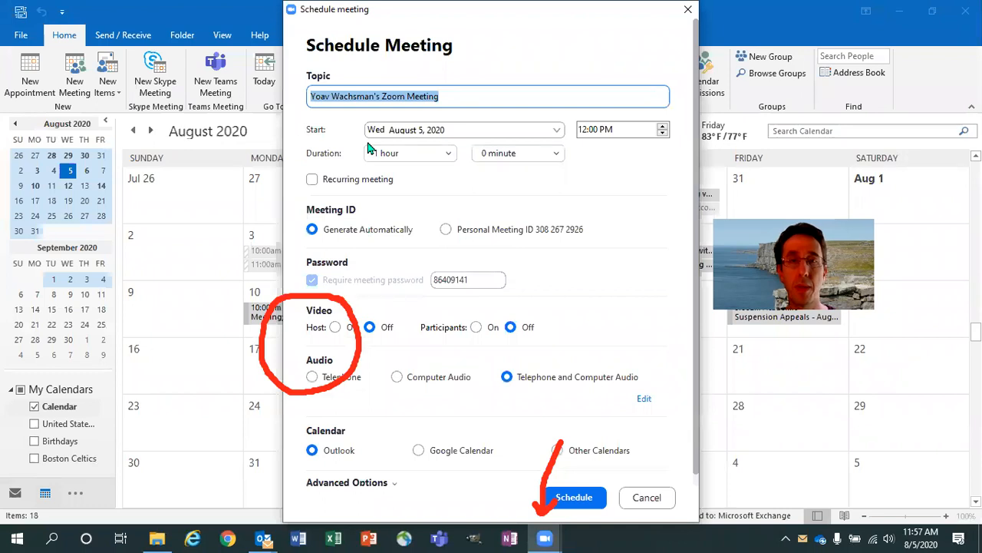
click(359, 320)
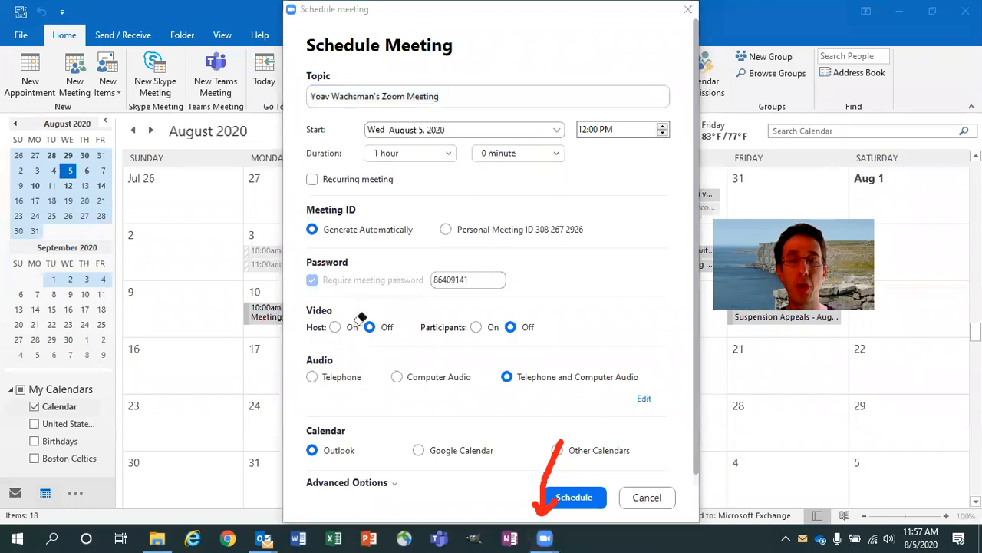
click(553, 446)
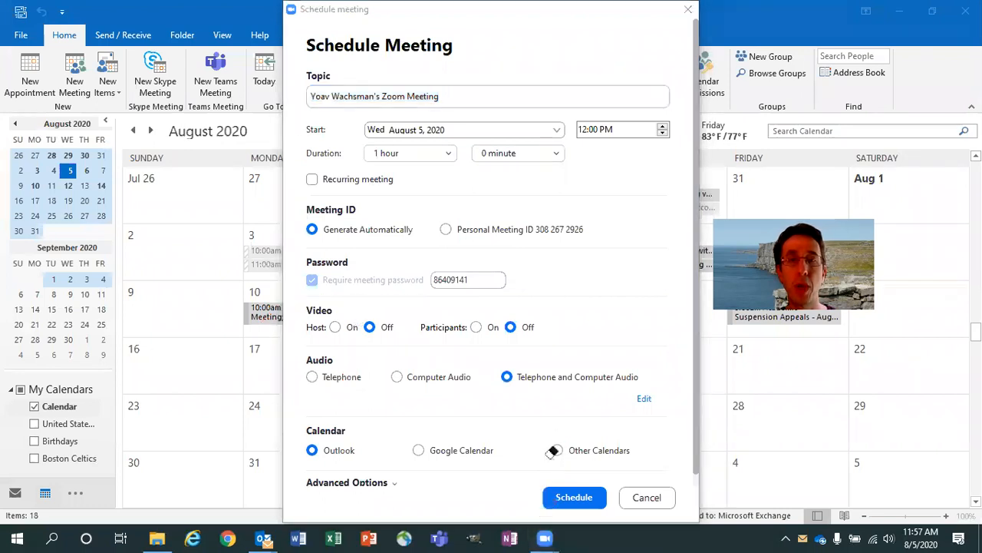
click(601, 12)
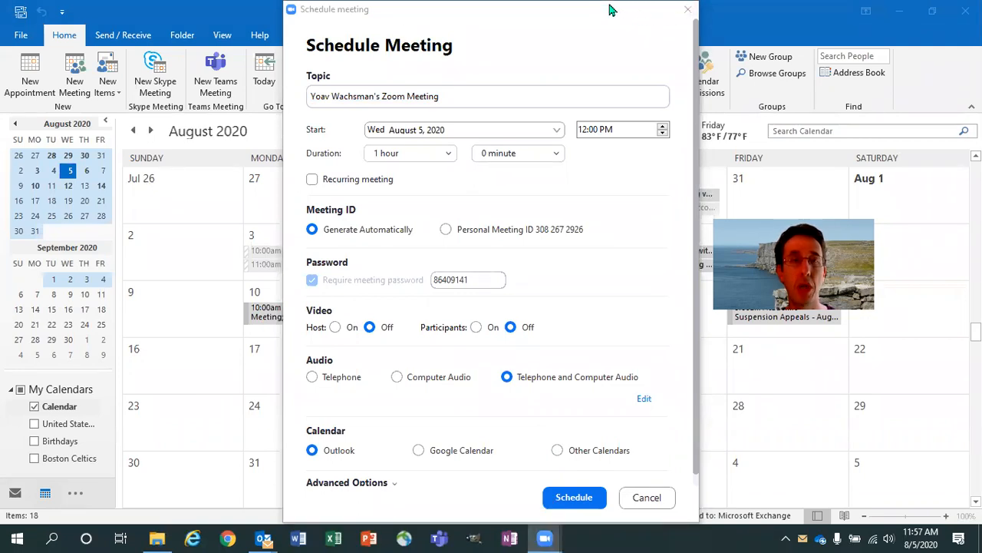
drag(611, 9, 351, 32)
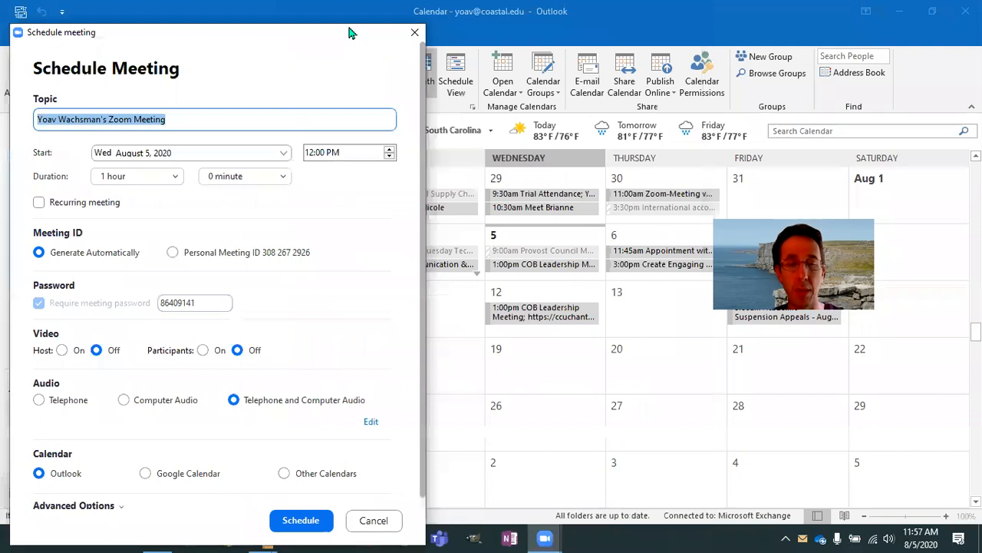
Step: Enter 'ECON 201: Macro' as the meeting topic
text(ECON 0)
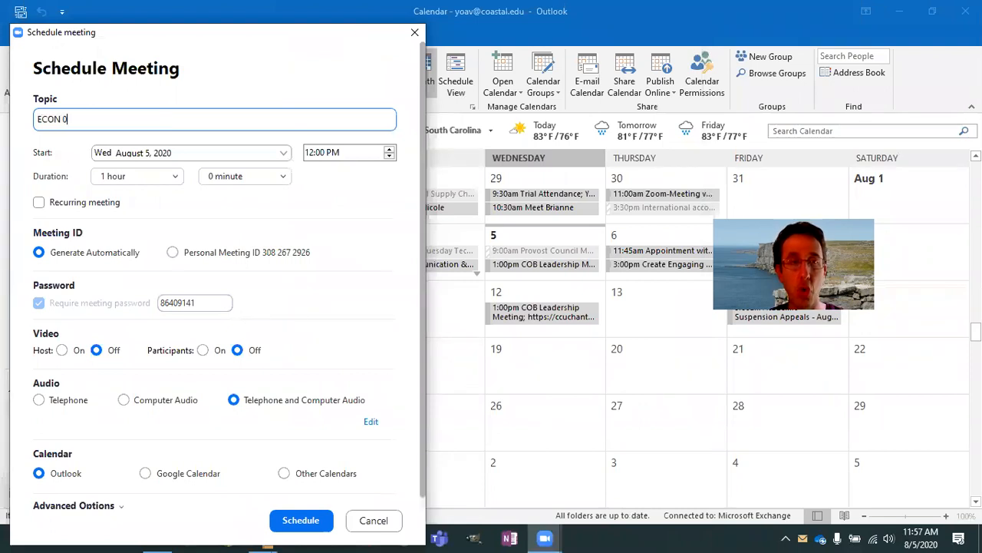
key(BackSpace)
text(201: Macro)
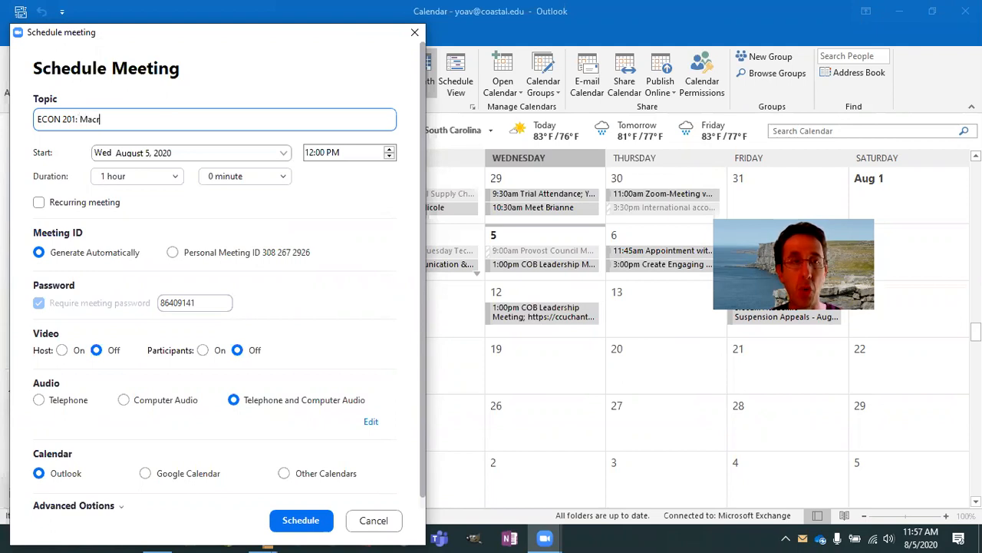
Step: Set the start date to August 19, 2020 and tick Recurring meeting
click(279, 157)
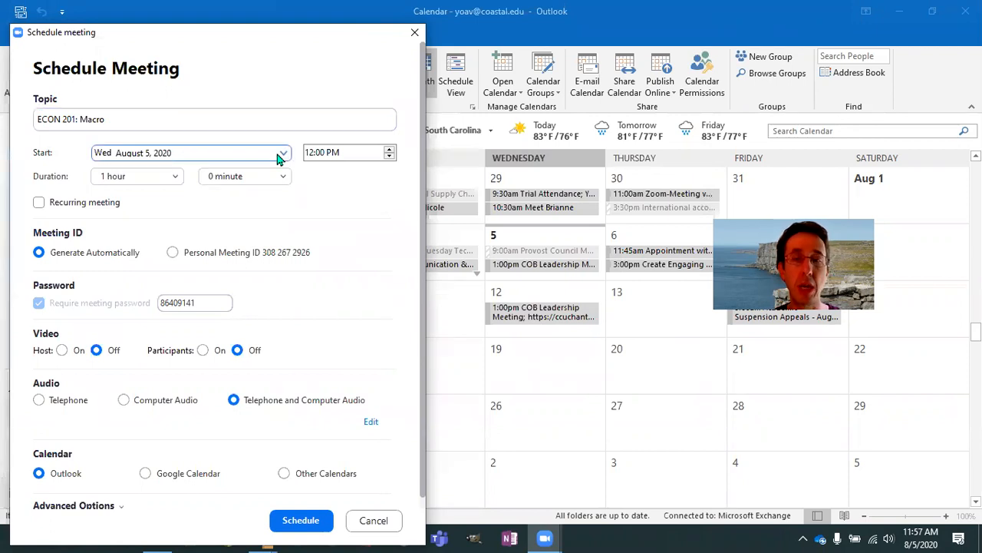
click(189, 304)
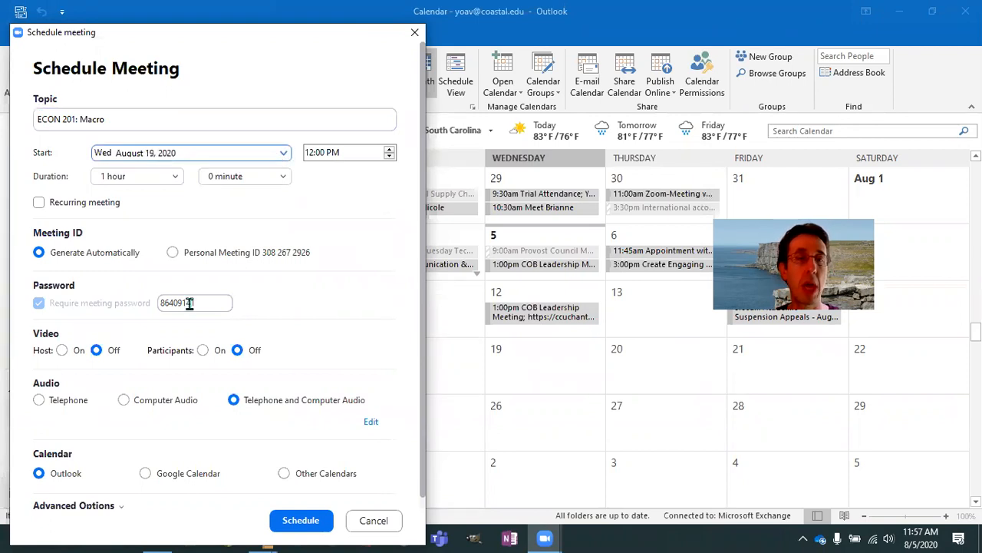
click(38, 202)
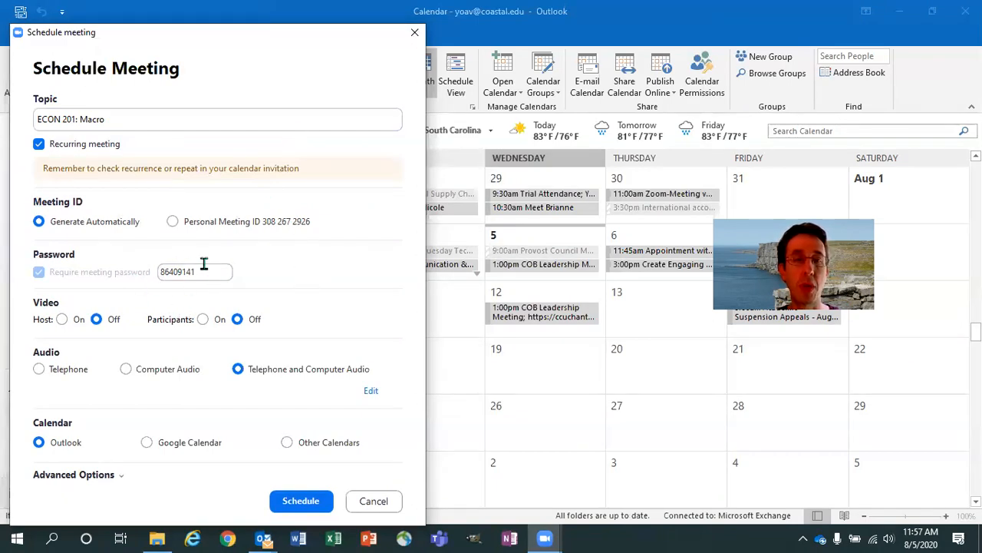
Step: Type a custom meeting password, check Advanced Options, and schedule the Zoom meeting
double_click(162, 272)
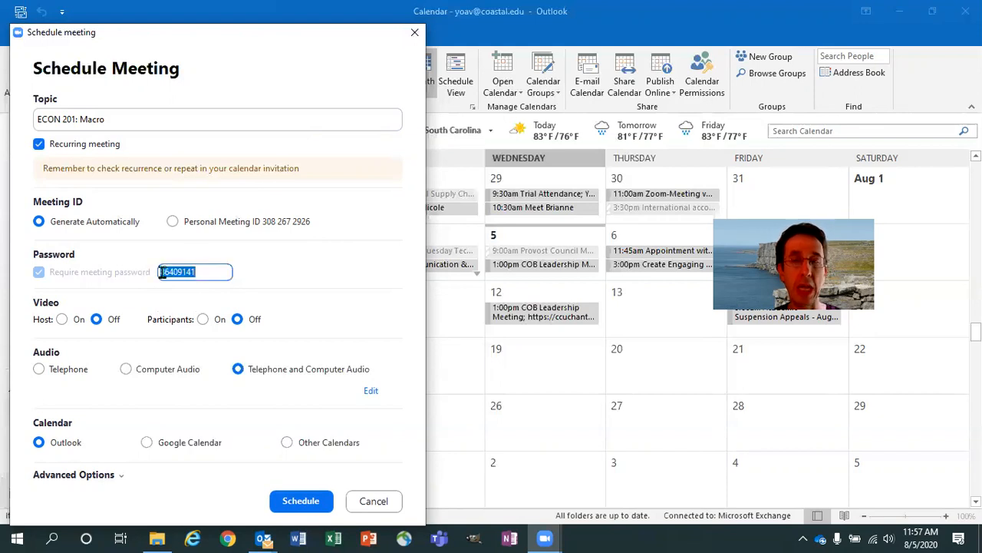
text(abc)
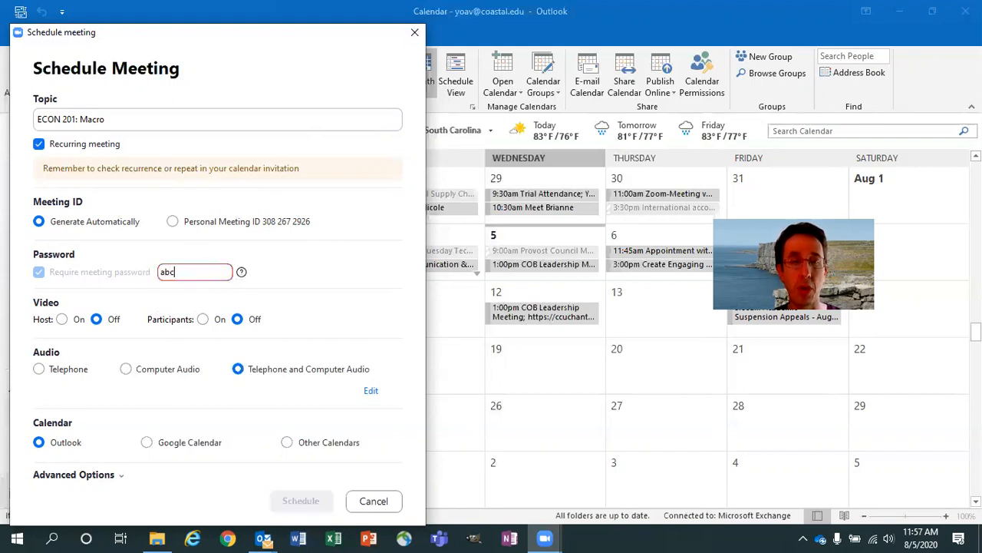
text(defgh)
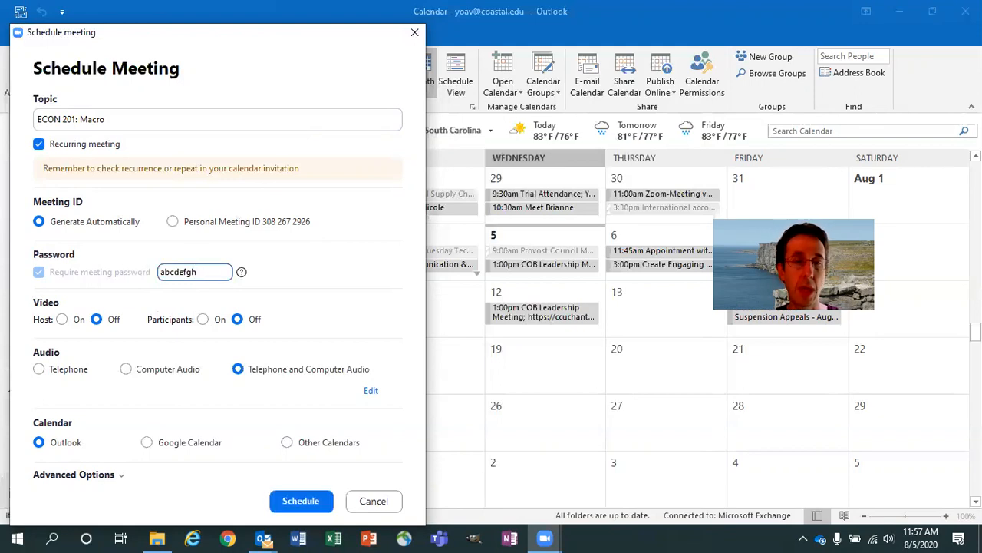
drag(204, 34, 196, 11)
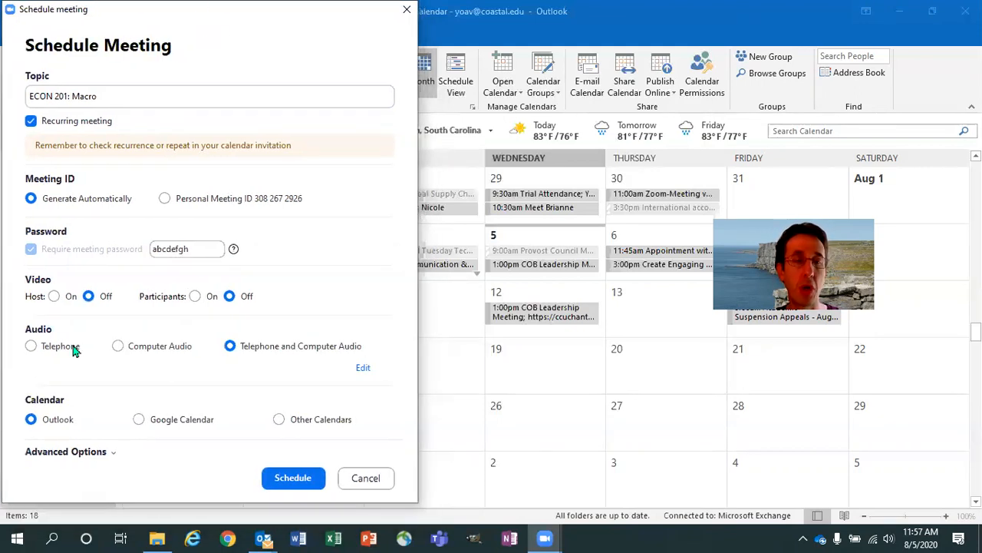
click(77, 453)
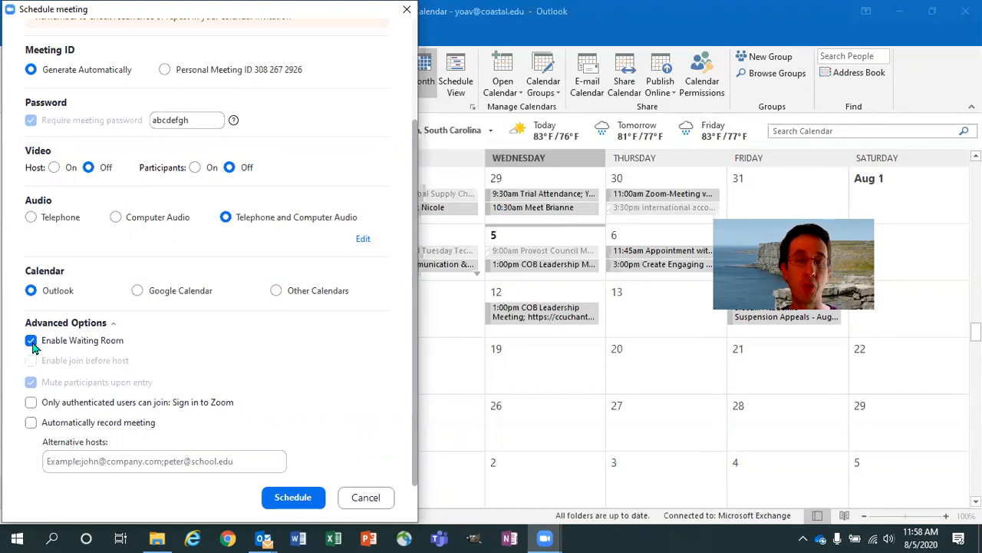
click(294, 499)
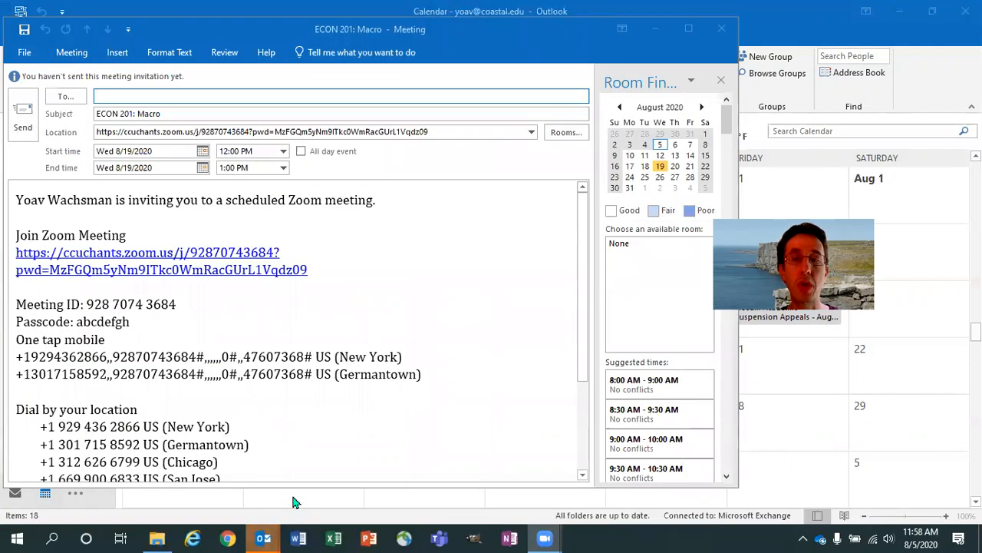
Step: Bring the ECON 201: Macro meeting window forward from the taskbar previews
mouse_move(267, 537)
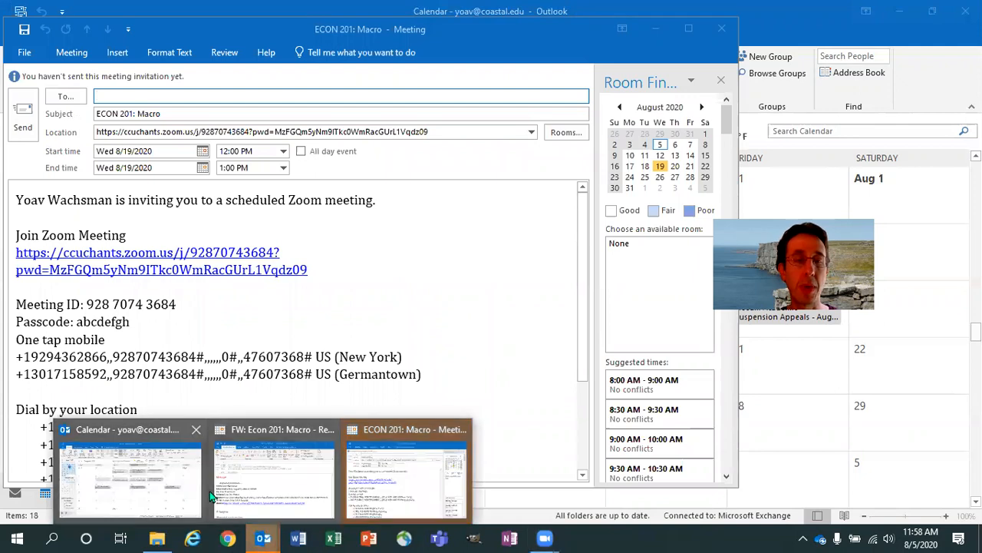
mouse_move(242, 496)
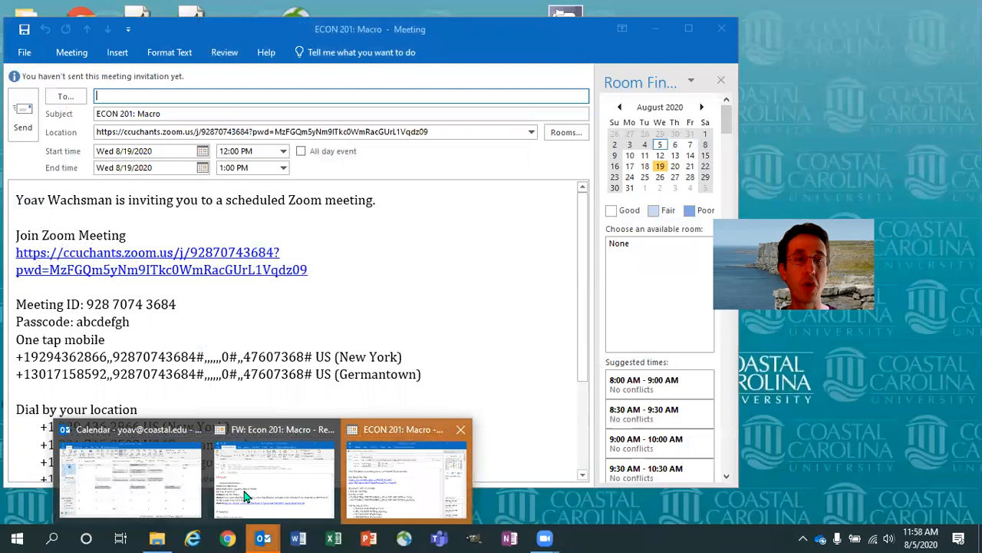
click(397, 492)
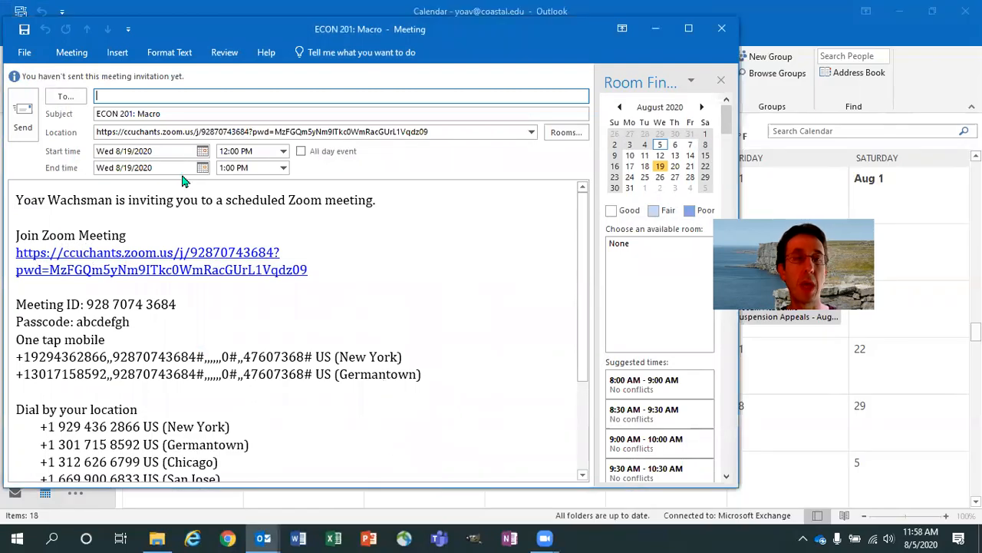
Step: Mark the 12:00–1:00 PM times and Zoom link in red ink, then undo the marks
click(370, 125)
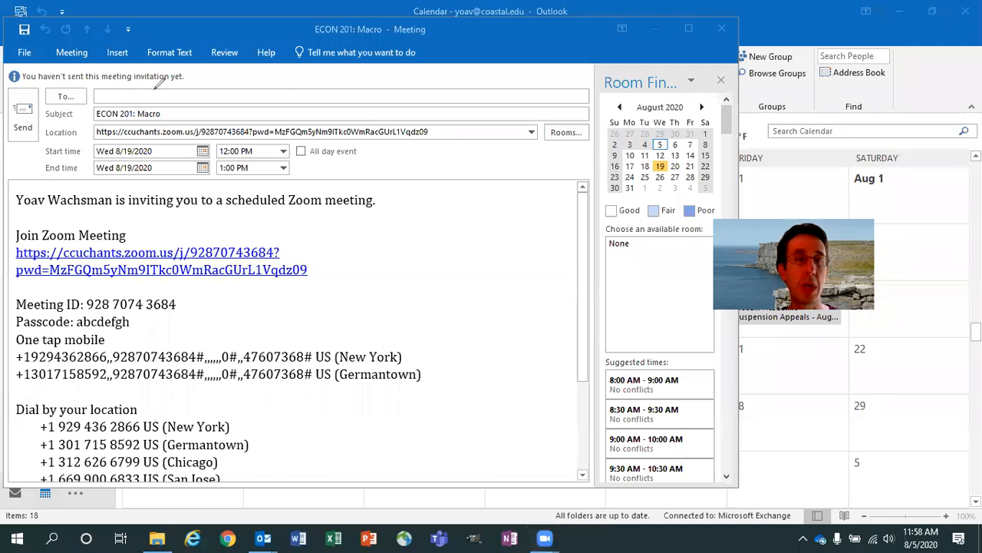
mouse_move(163, 108)
mouse_down()
mouse_move(96, 102)
mouse_move(114, 129)
mouse_move(153, 116)
mouse_move(163, 99)
mouse_up()
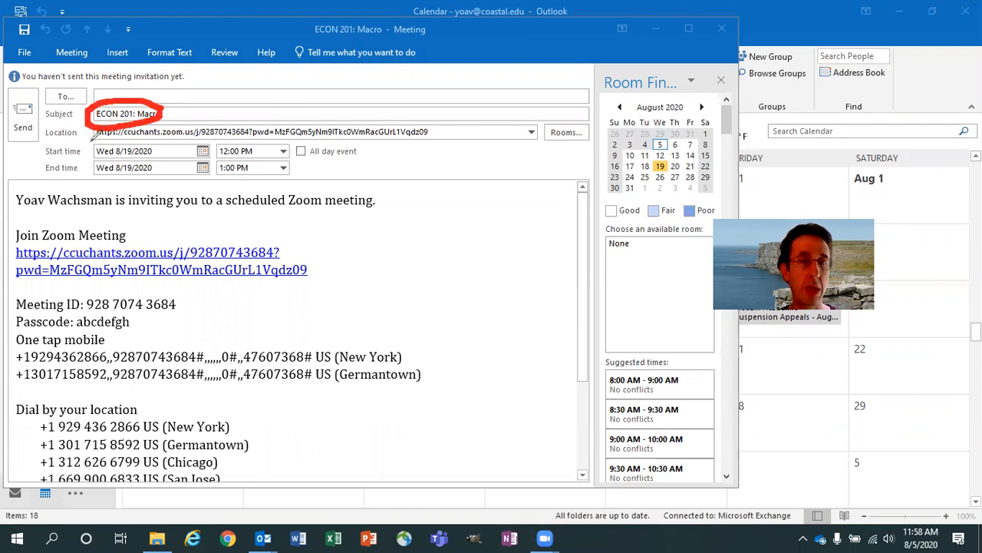
drag(91, 138, 393, 141)
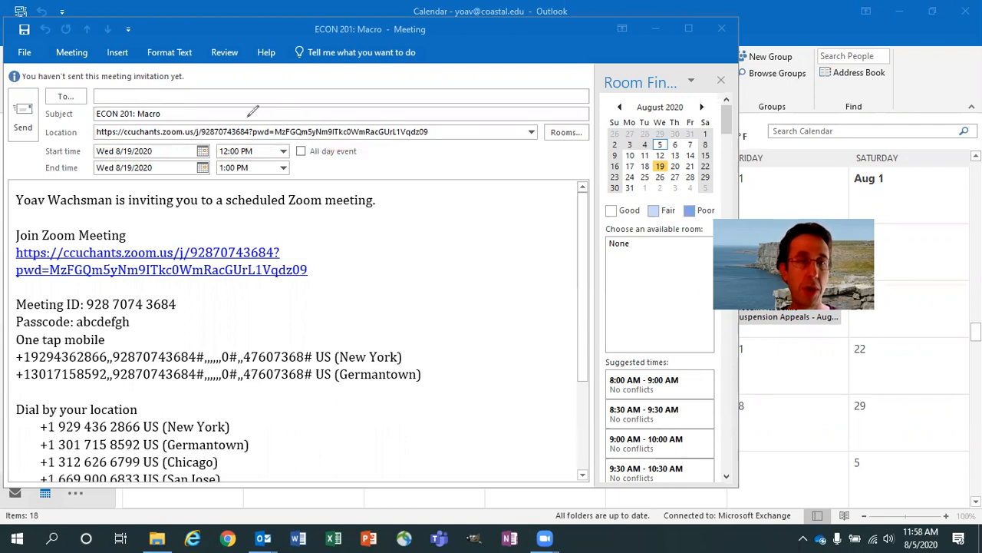
mouse_move(255, 138)
mouse_down()
mouse_move(108, 138)
mouse_move(86, 163)
mouse_move(175, 183)
mouse_move(274, 175)
mouse_move(309, 154)
mouse_move(260, 131)
mouse_up()
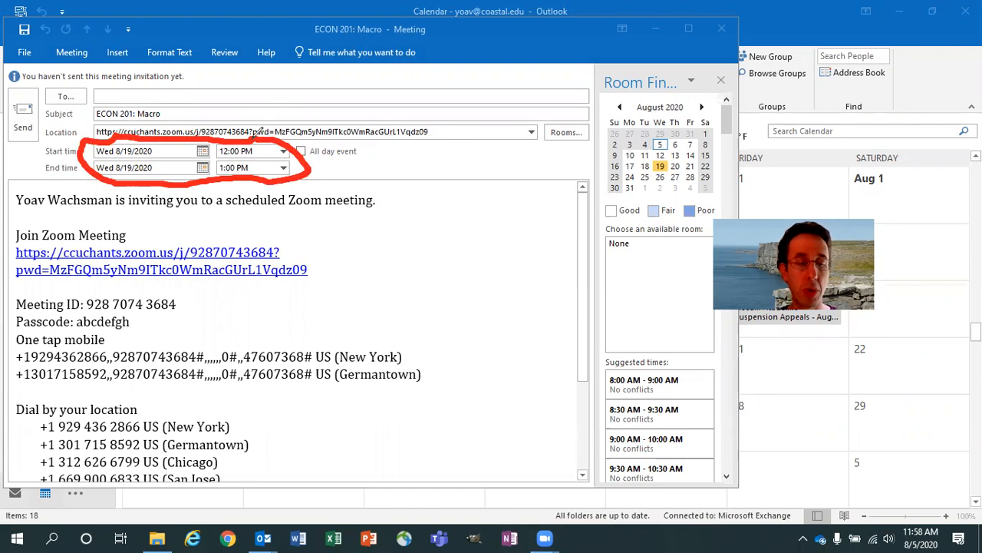
key(ctrl+z)
Step: Add 'Dear Students,' and 'Please accept this to join the class.' above the invitation text
click(295, 47)
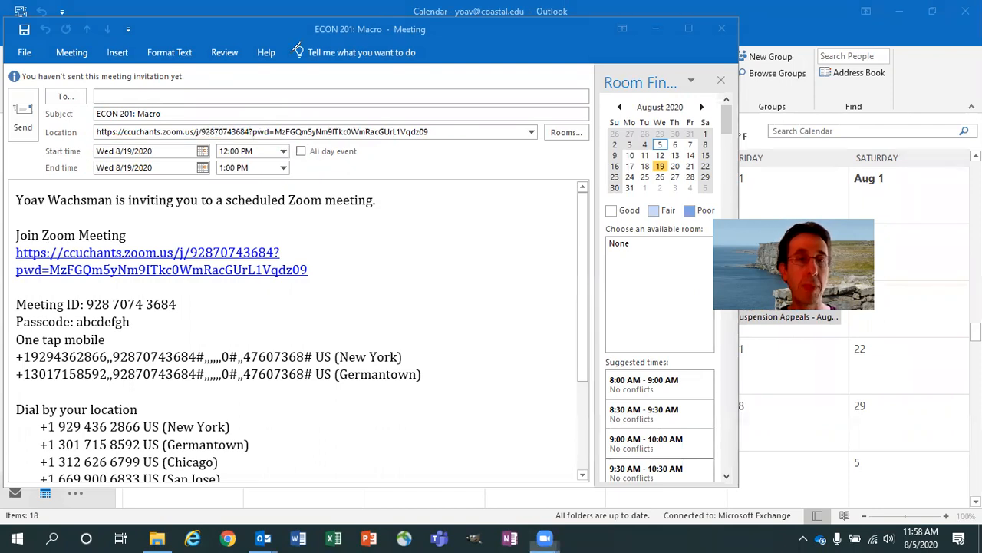
click(20, 204)
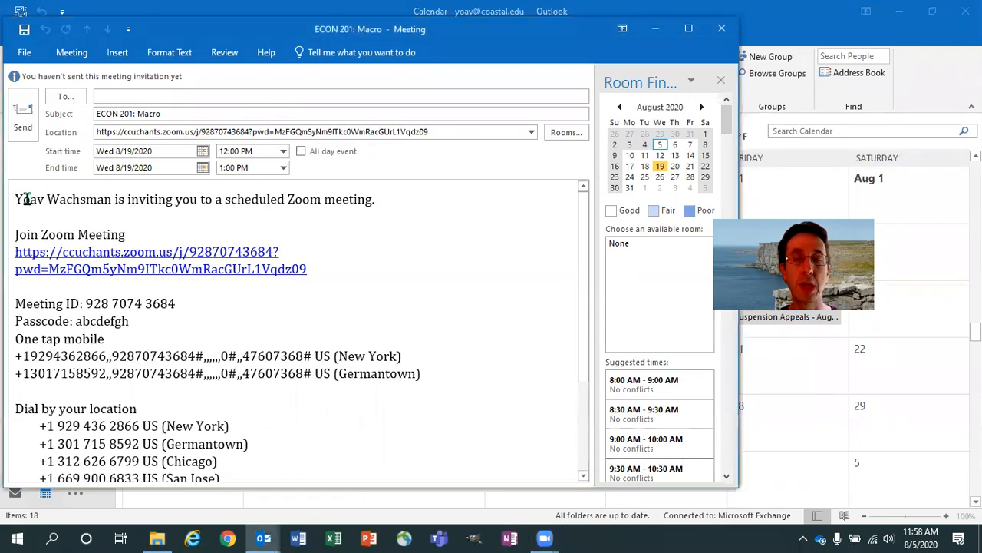
key(Return)
key(Up)
text(D)
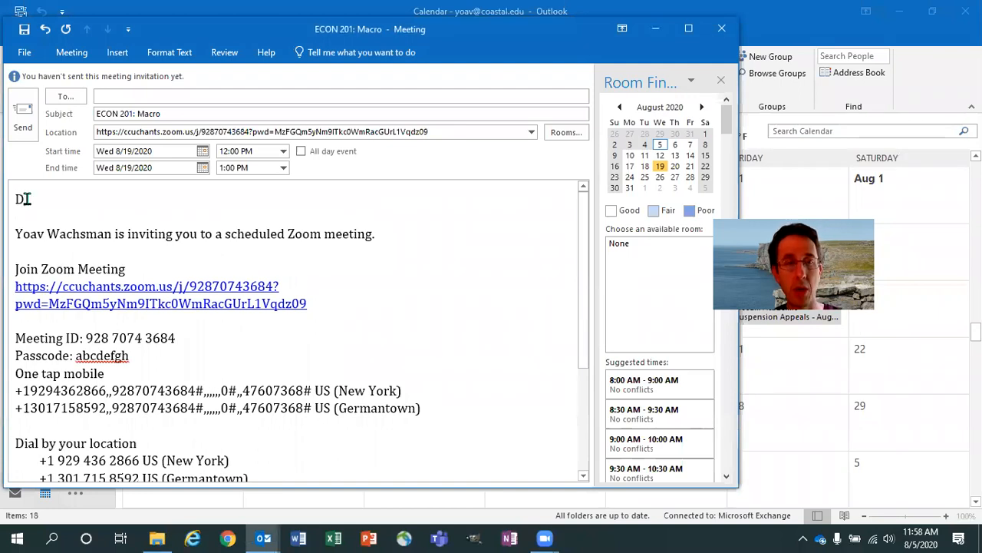
text(ear St)
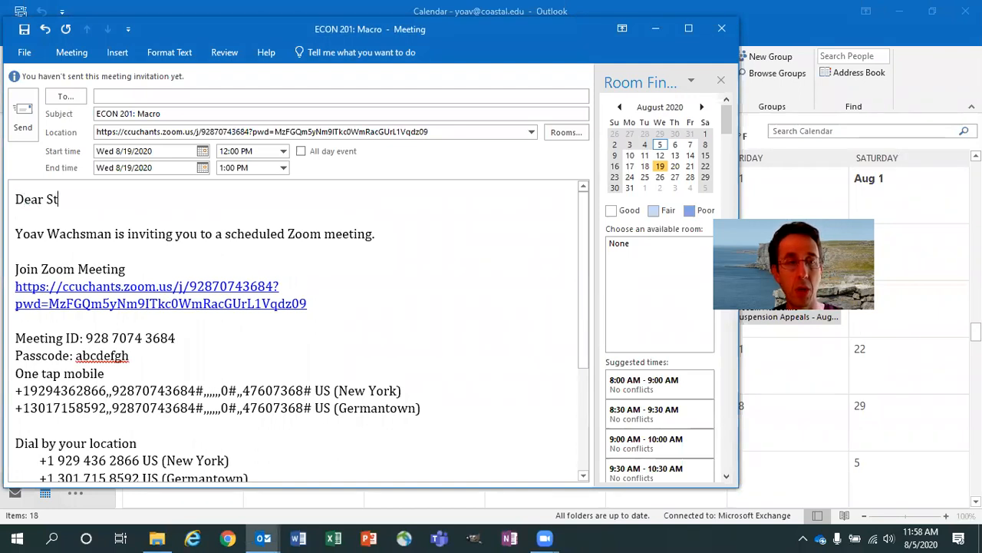
text(udents,)
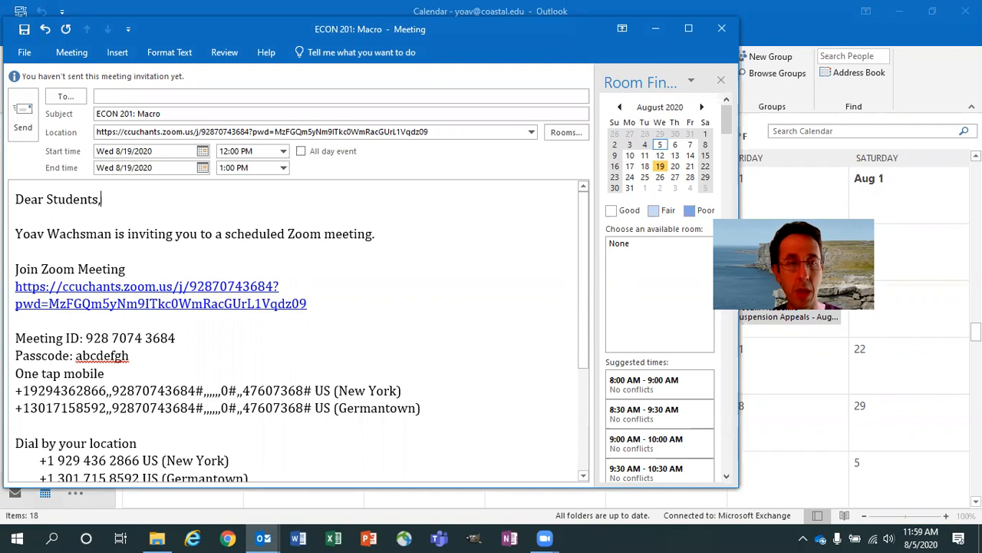
key(Return)
key(Return)
text(Please a)
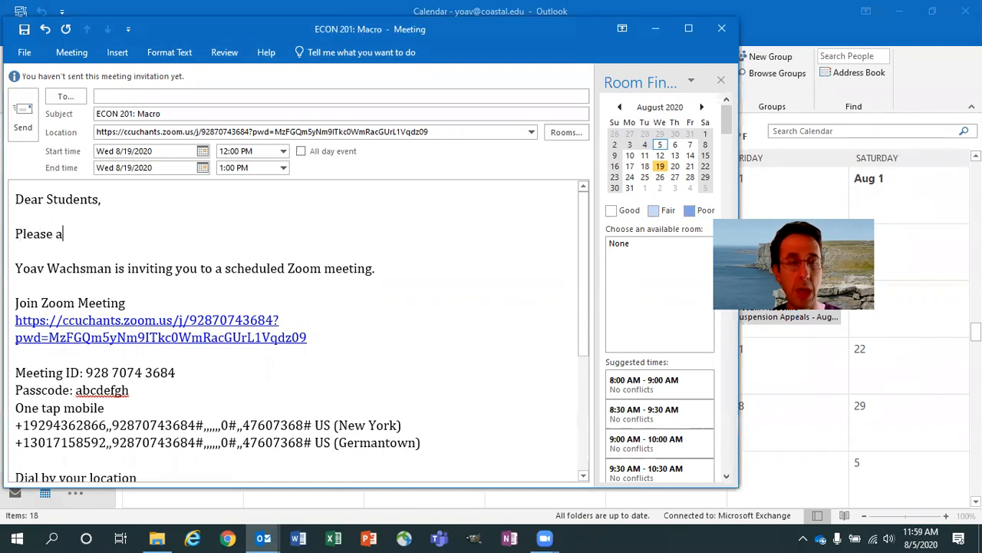
text(ccept this )
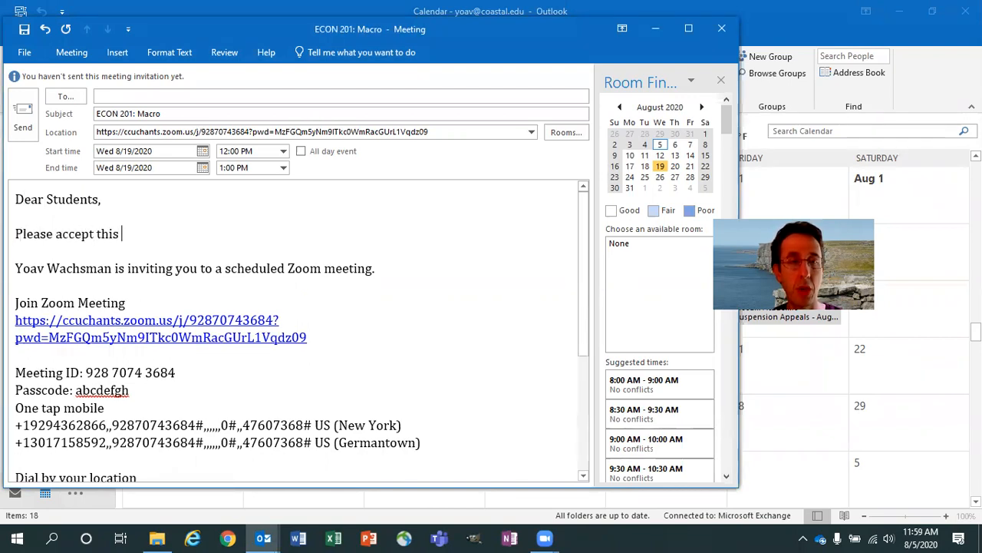
text(to join the class.)
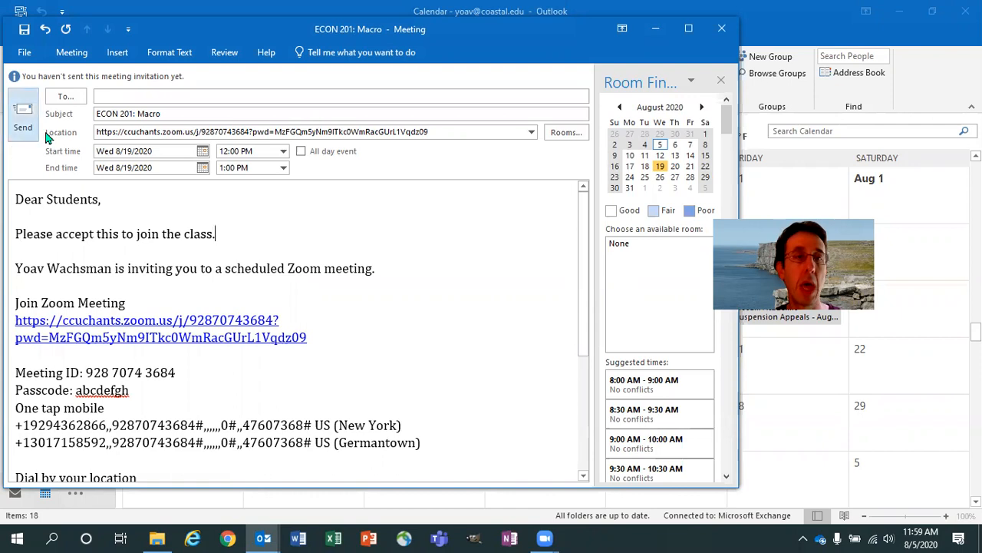
Step: Open the meeting's Appointment Recurrence dialog from the Meeting tab and move it left
click(70, 57)
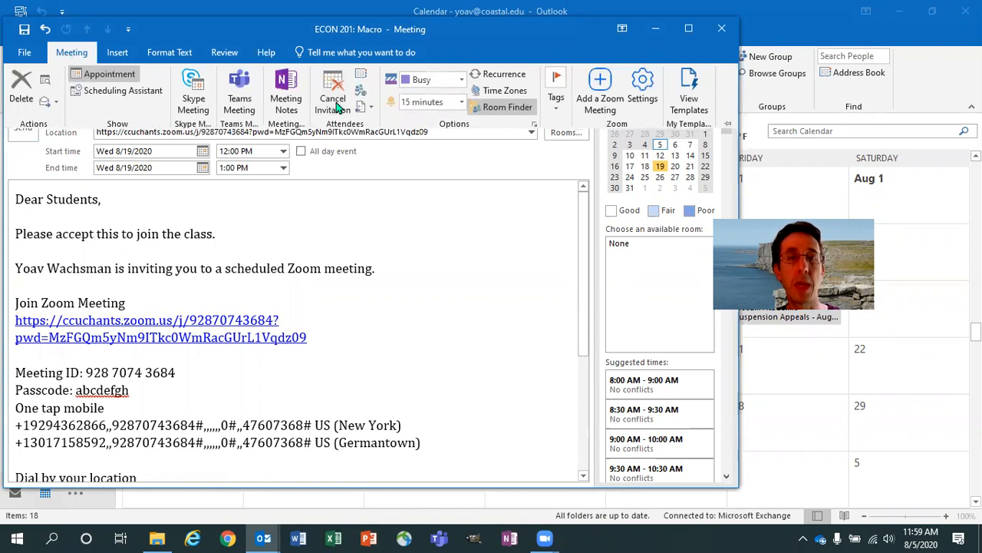
click(65, 53)
click(65, 51)
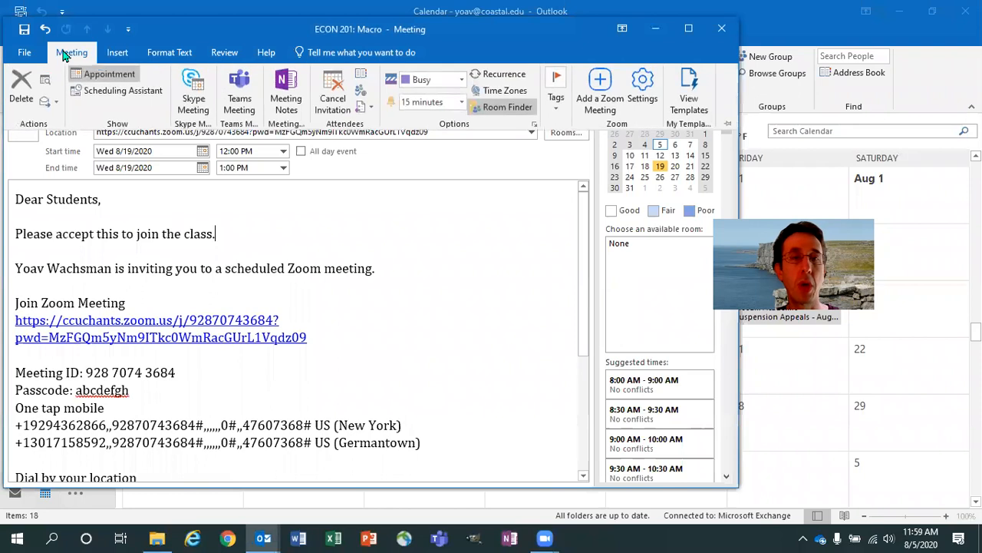
click(474, 77)
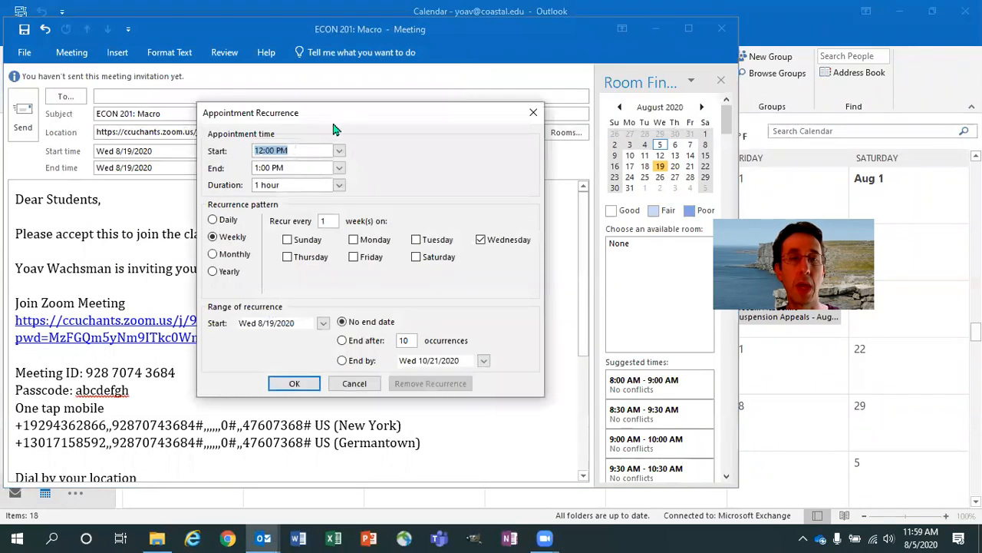
drag(326, 118, 163, 109)
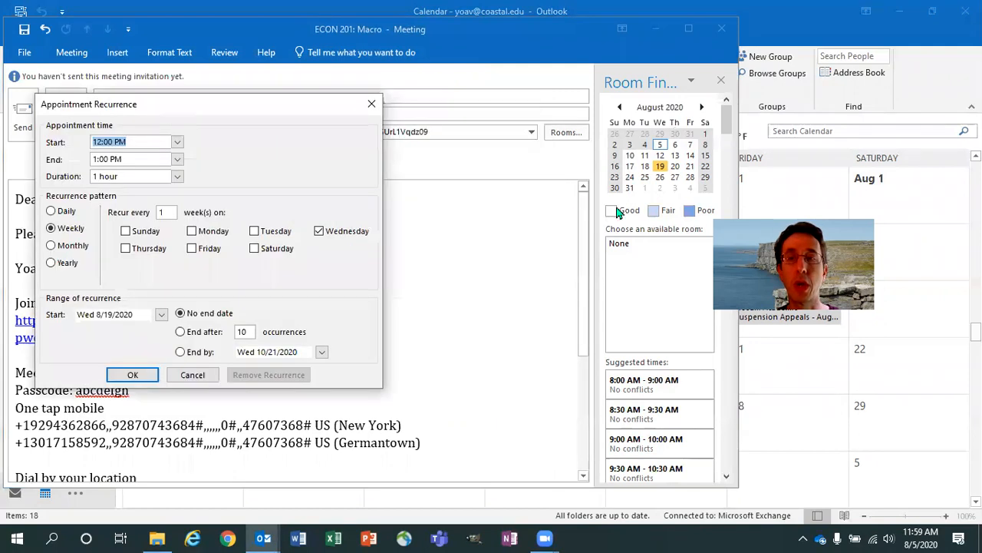
click(619, 213)
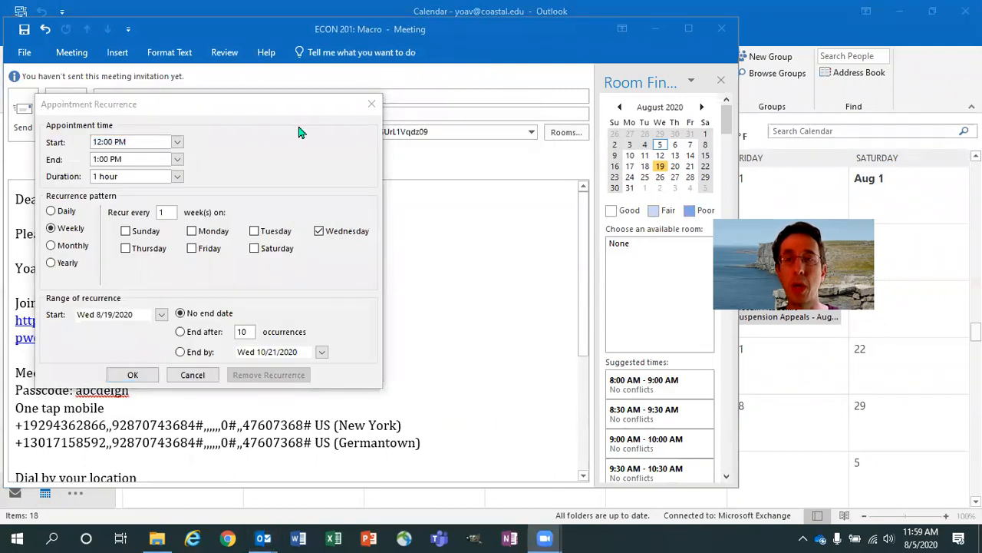
mouse_move(162, 113)
mouse_down()
mouse_move(84, 95)
mouse_move(40, 130)
mouse_move(71, 187)
mouse_move(142, 193)
mouse_move(219, 147)
mouse_move(175, 95)
mouse_move(158, 99)
mouse_up()
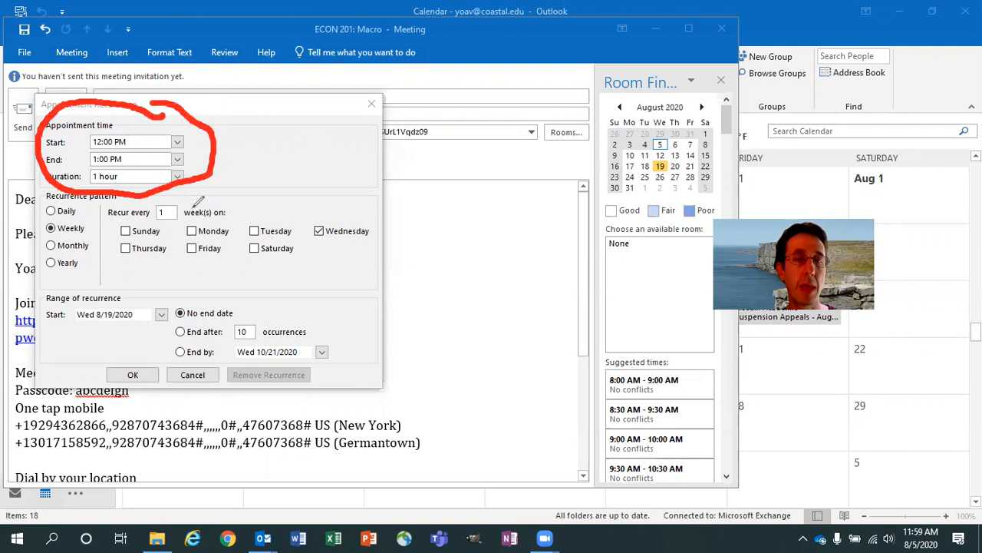
mouse_move(201, 201)
mouse_down()
mouse_move(138, 205)
mouse_move(111, 242)
mouse_move(149, 270)
mouse_move(368, 255)
mouse_move(343, 193)
mouse_move(193, 197)
mouse_up()
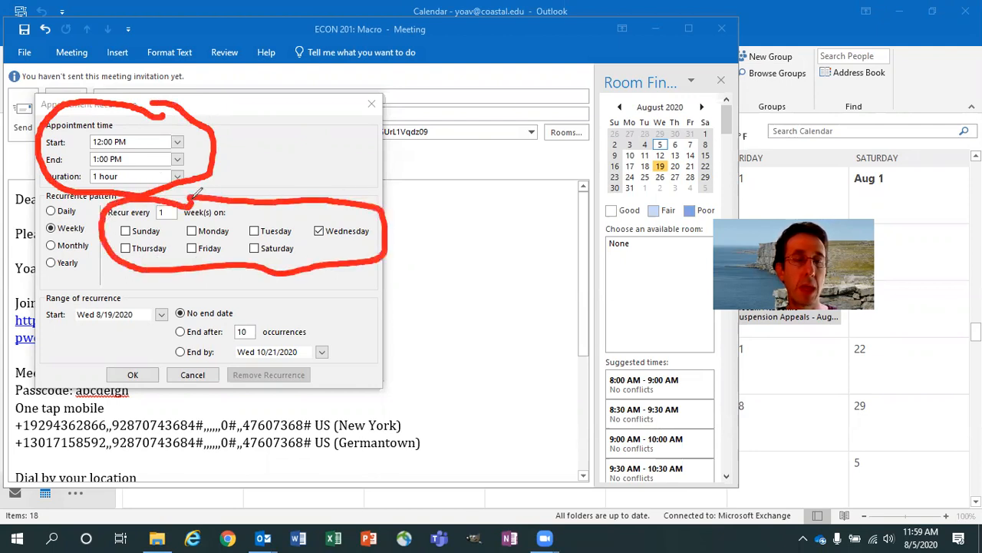
mouse_move(204, 293)
mouse_down()
mouse_move(153, 289)
mouse_move(141, 337)
mouse_move(201, 357)
mouse_move(352, 354)
mouse_move(227, 312)
mouse_move(209, 283)
mouse_move(204, 292)
mouse_up()
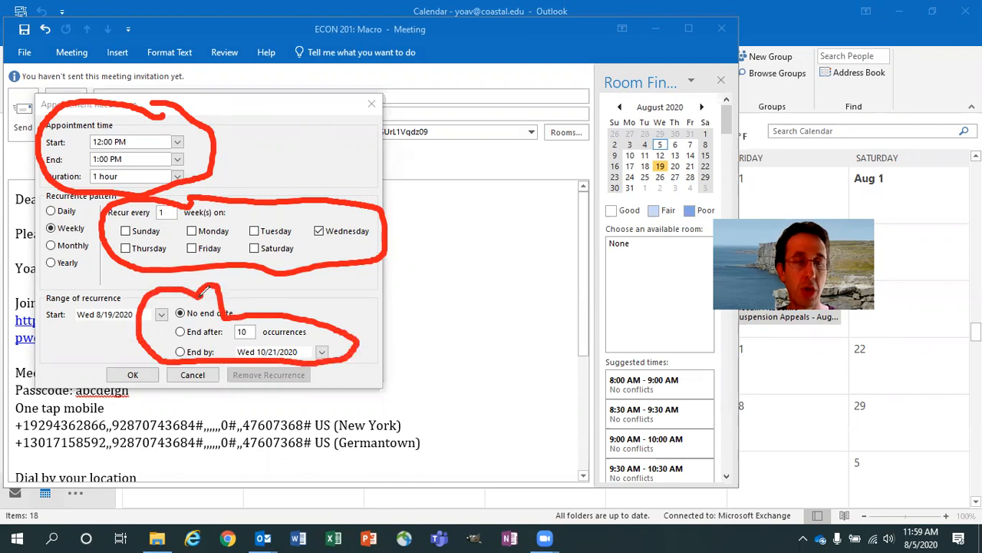
key(ctrl+z)
key(ctrl+z)
key(ctrl+z)
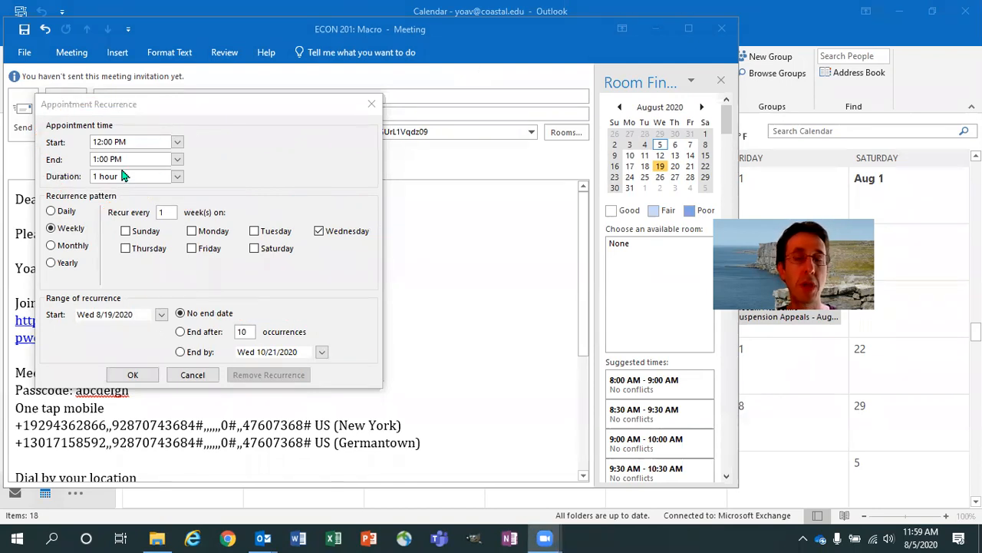
Step: Add Monday and Friday to the weekly pattern and set End by to December 4, 2020
click(191, 231)
click(191, 249)
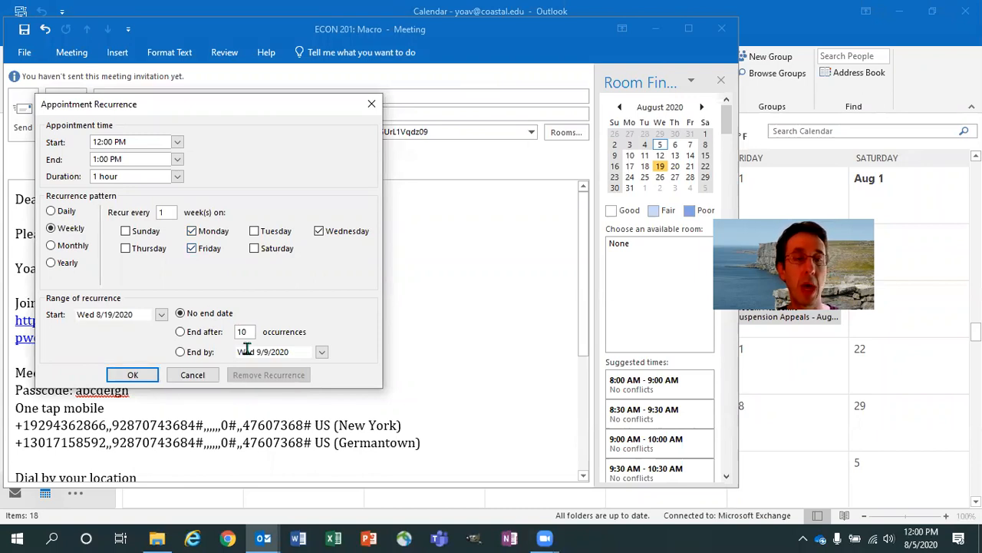
click(321, 354)
click(323, 367)
click(322, 368)
click(322, 369)
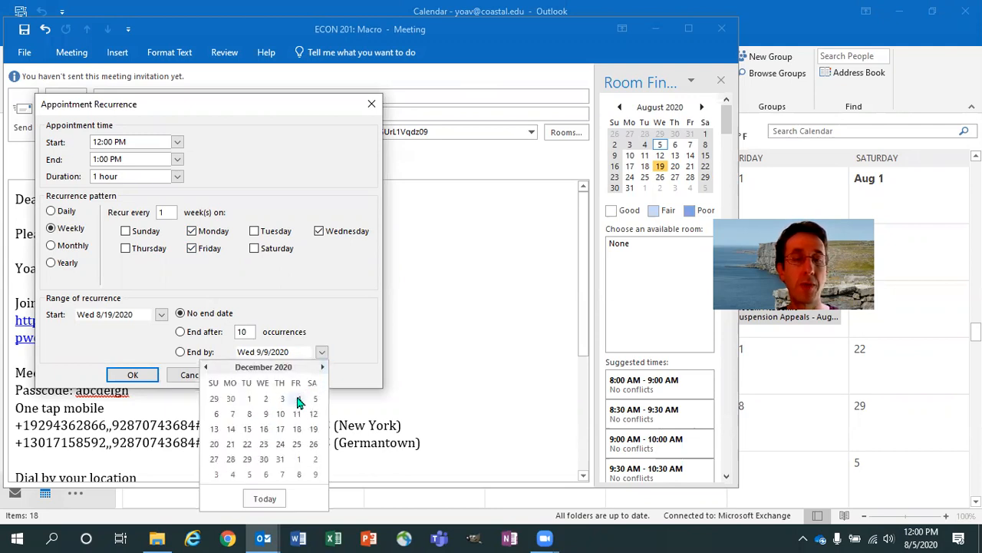
click(298, 399)
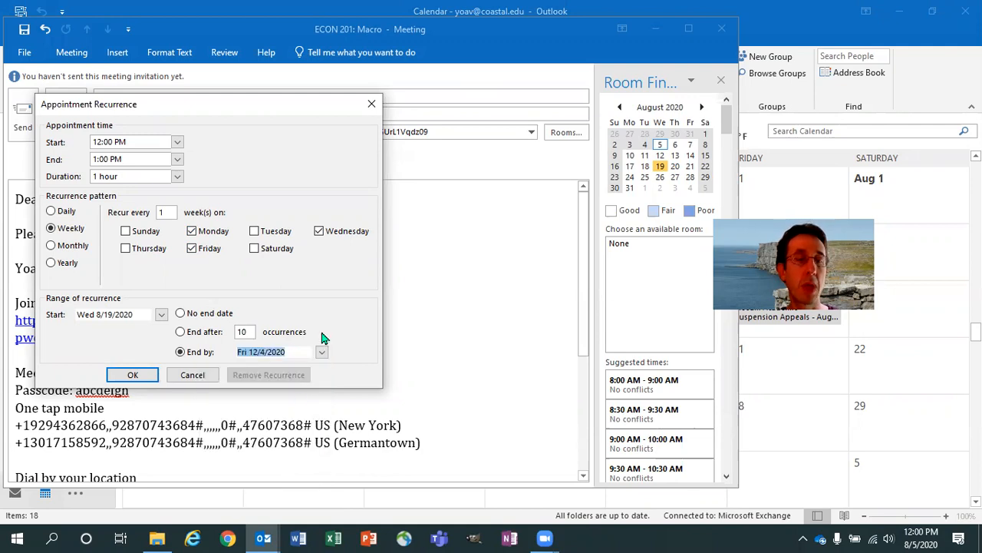
click(132, 375)
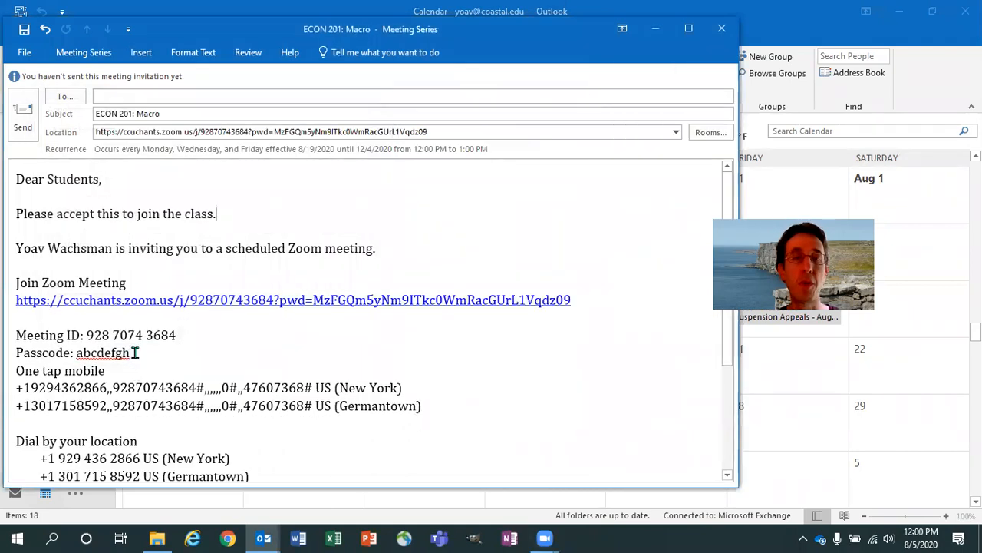
click(128, 97)
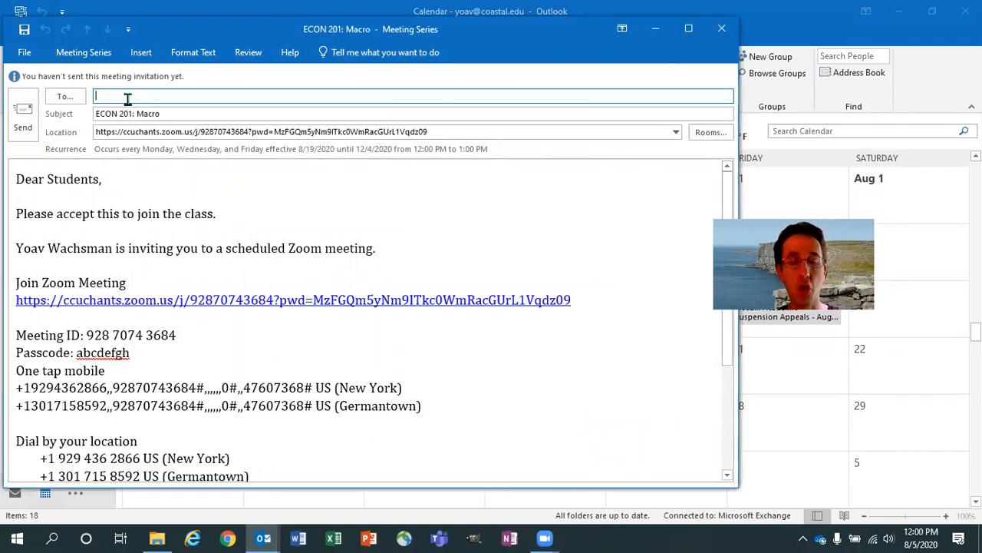
text(Econ)
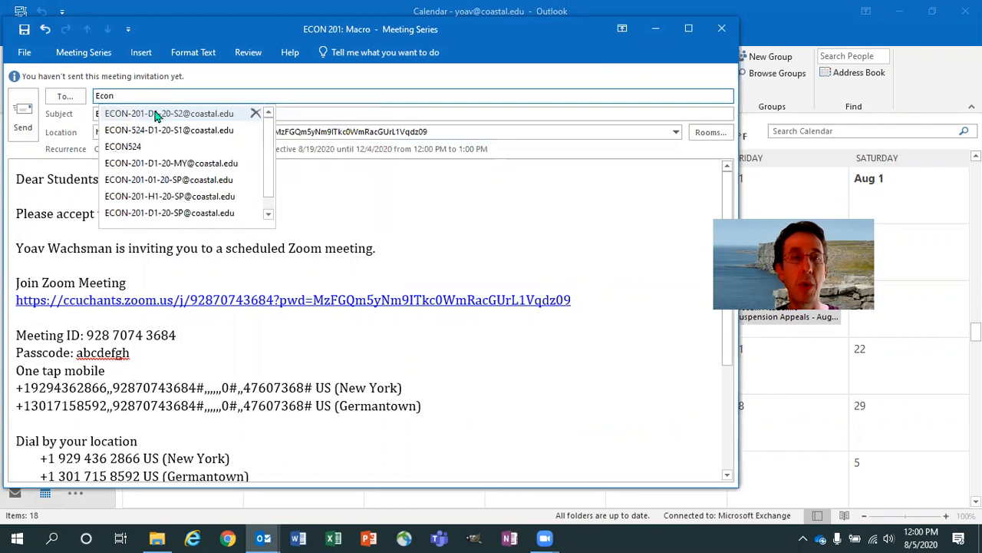
click(157, 113)
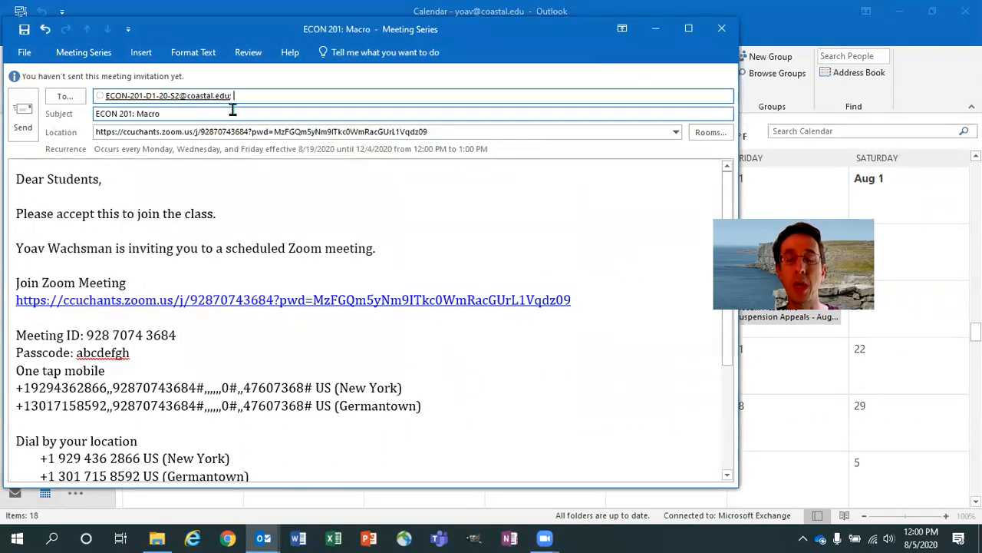
key(BackSpace)
key(BackSpace)
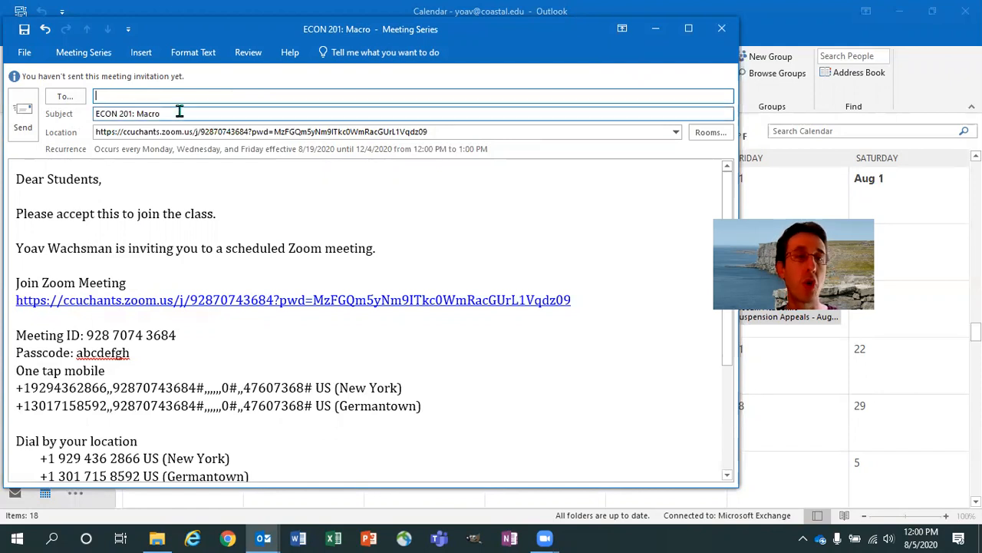
Step: Save and close the meeting series, then bring the Outlook calendar forward
click(24, 51)
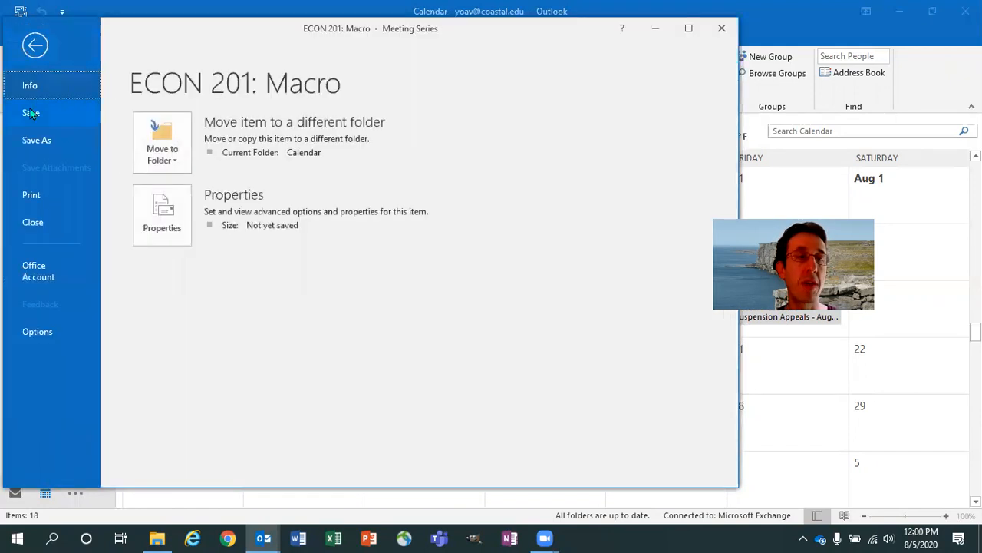
click(29, 115)
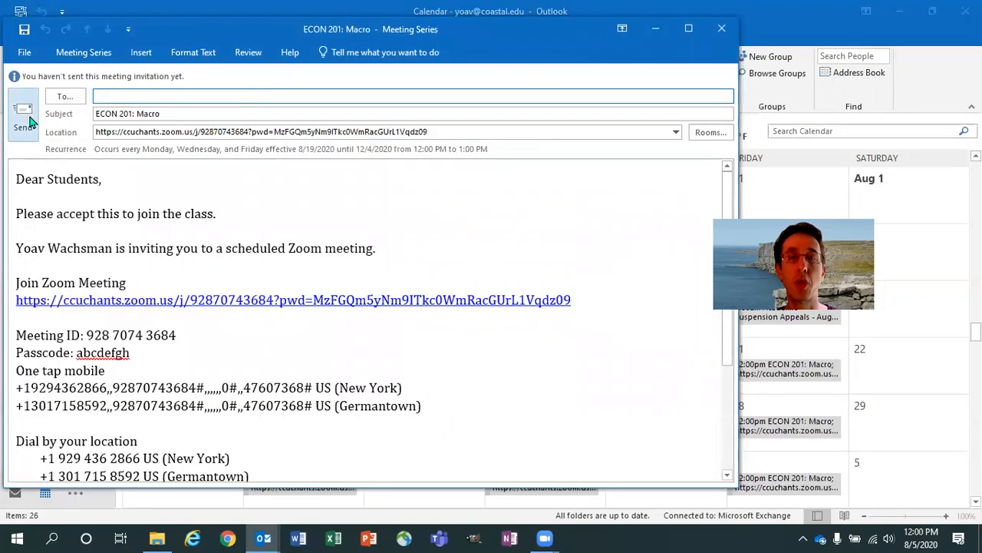
click(725, 30)
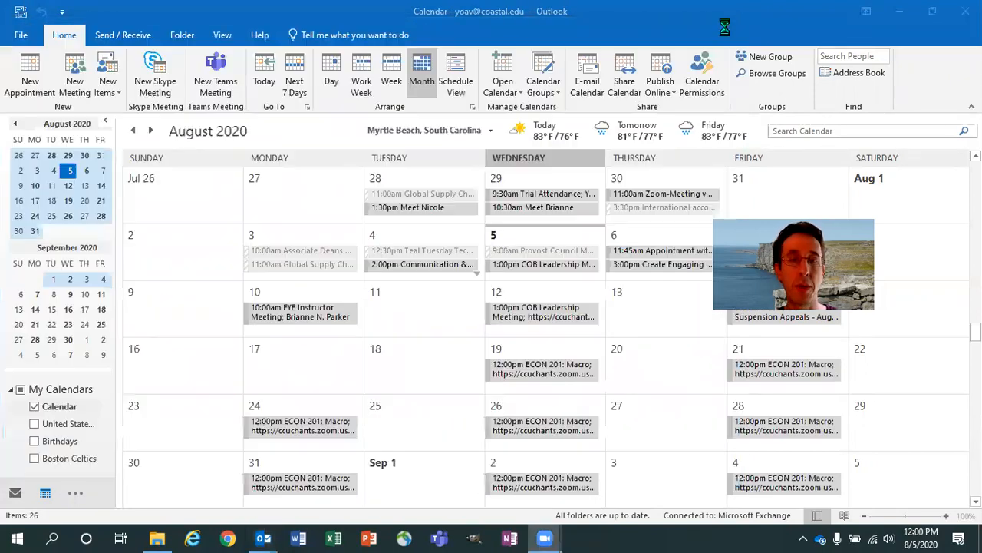
mouse_move(264, 537)
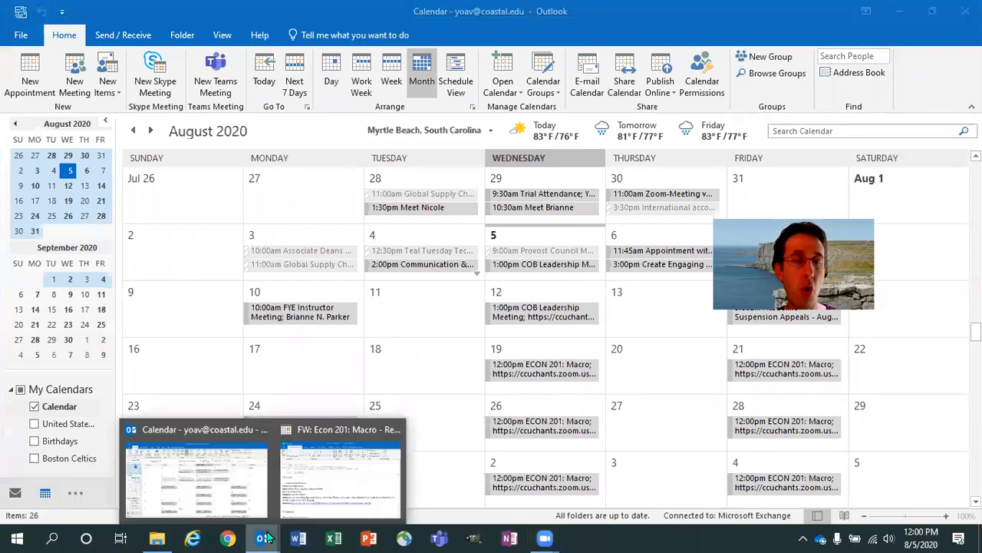
click(212, 485)
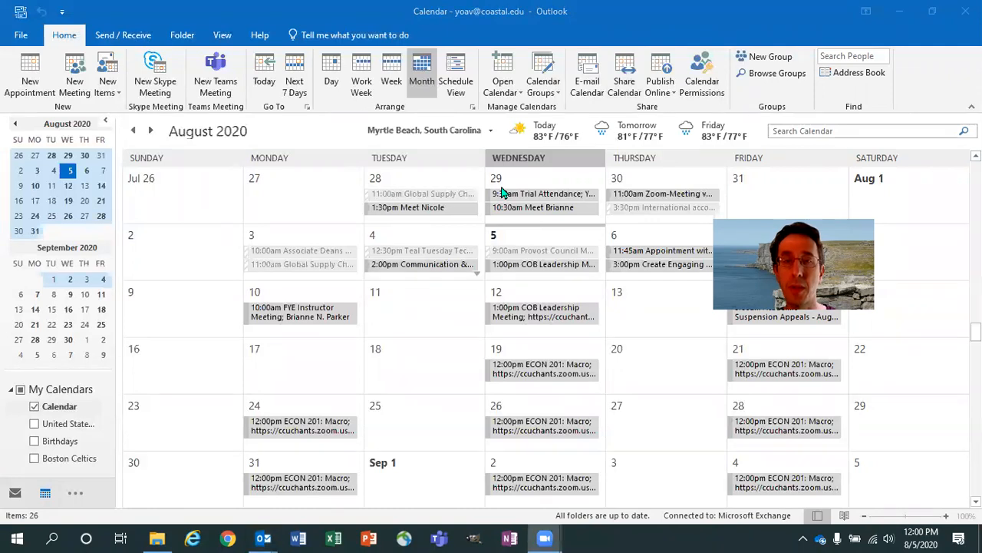
Step: Stamp hearts on the ECON 201 classes from Aug 19 to Sep 4 and select Aug 24's
click(304, 399)
click(533, 399)
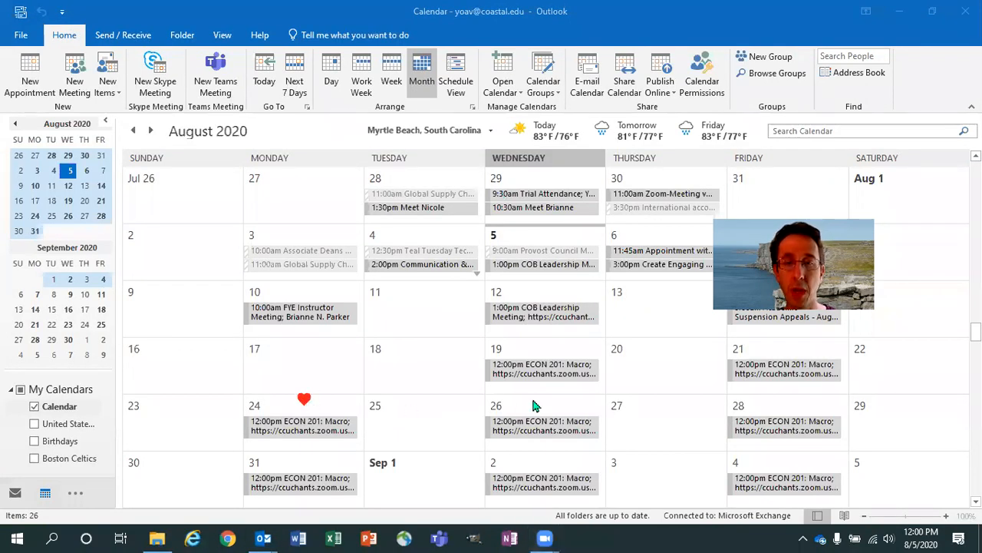
click(777, 405)
click(312, 457)
click(557, 451)
click(771, 456)
click(551, 347)
click(783, 346)
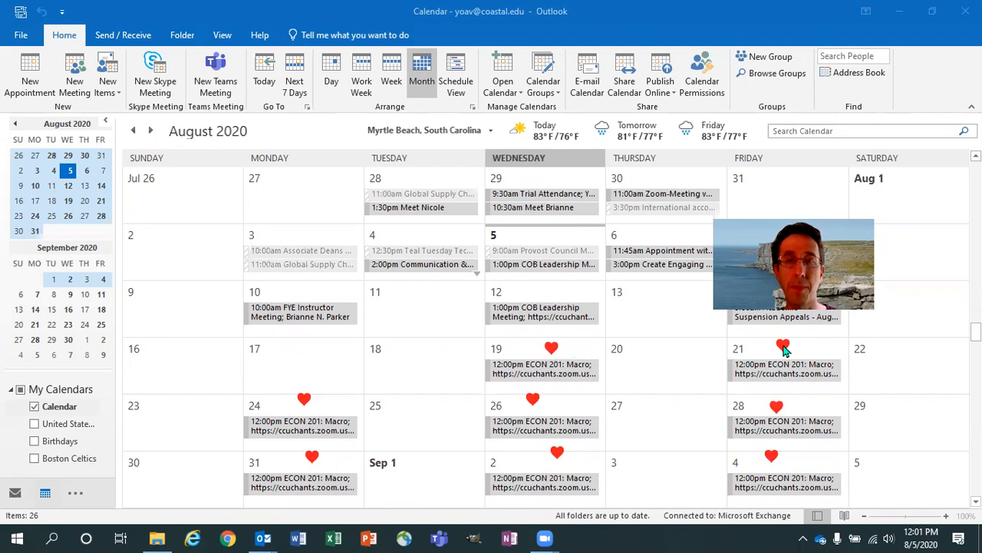
click(321, 434)
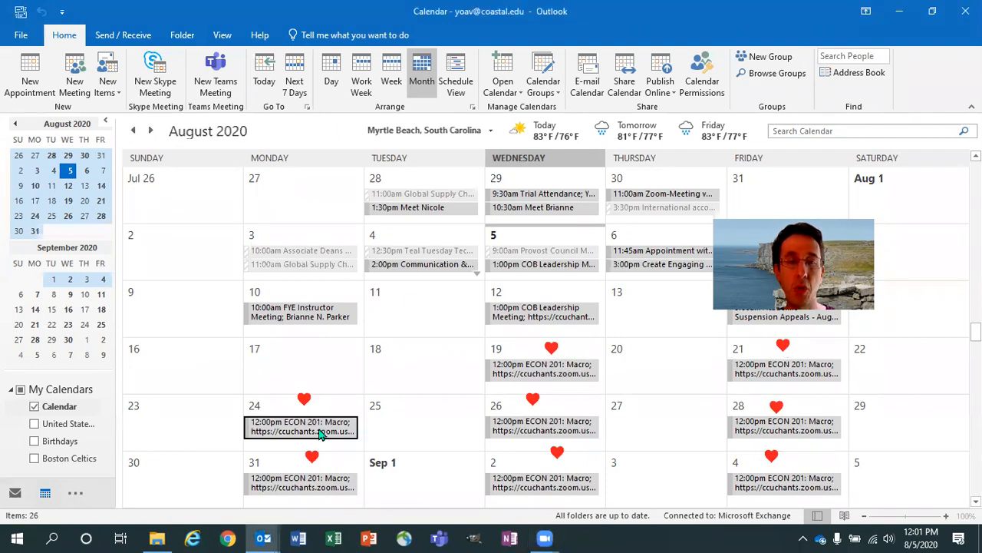
Step: Choose Forward Series from the Aug 24 ECON 201 class's right-click menu
right_click(320, 434)
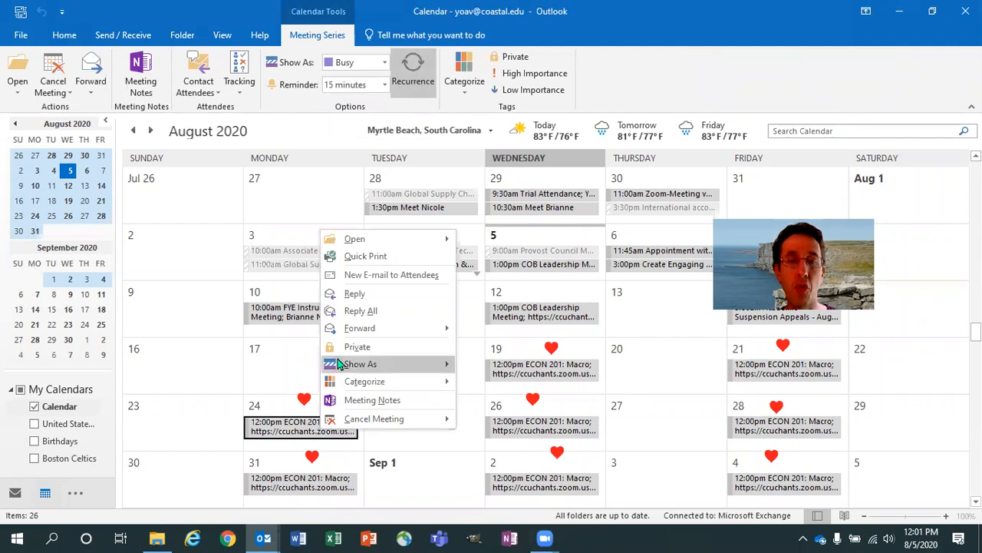
mouse_move(365, 339)
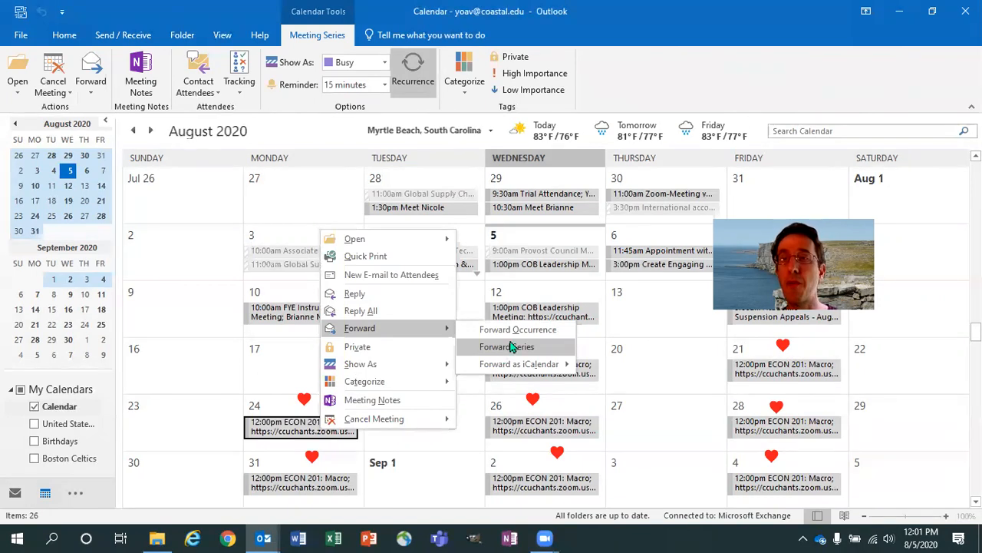
click(513, 347)
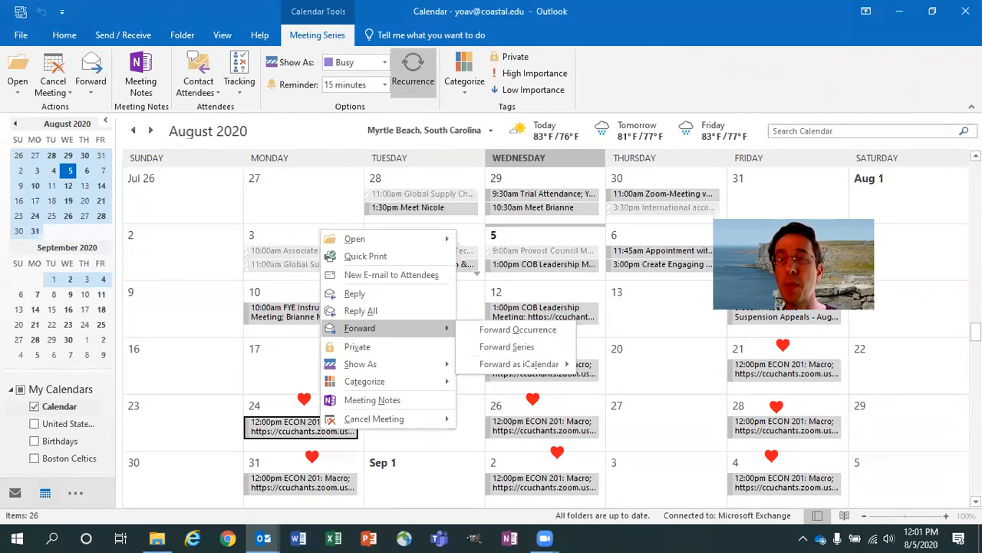